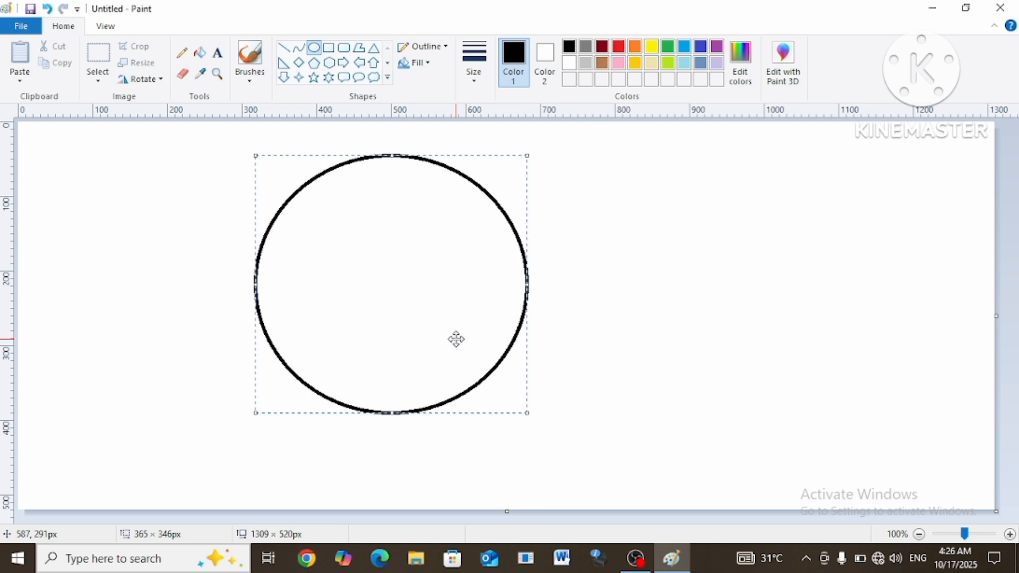
- Enlarge the circle to about 421 × 409 px and position it slightly left of the canvas centre
drag(450, 344, 462, 358)
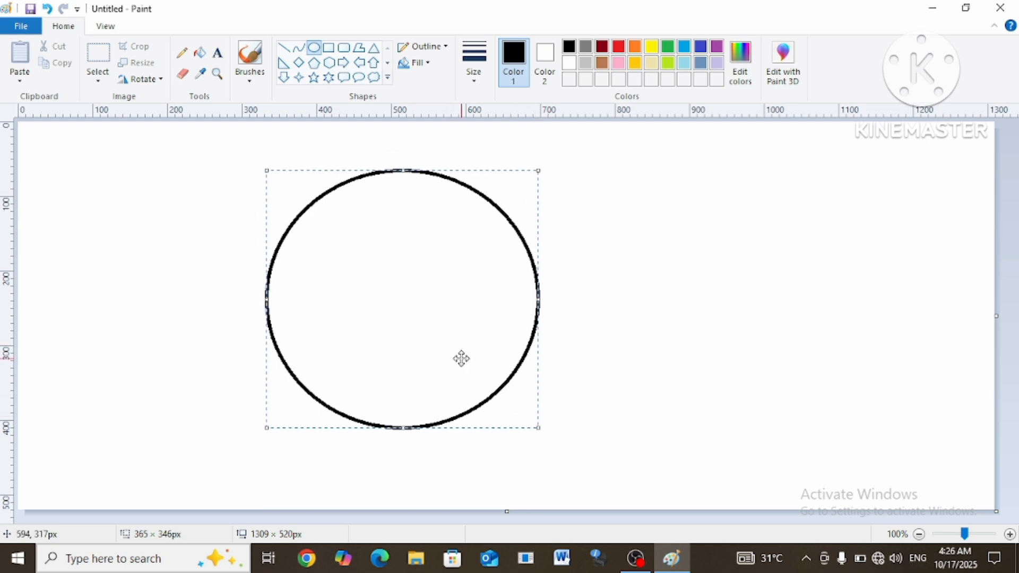
drag(537, 426, 580, 475)
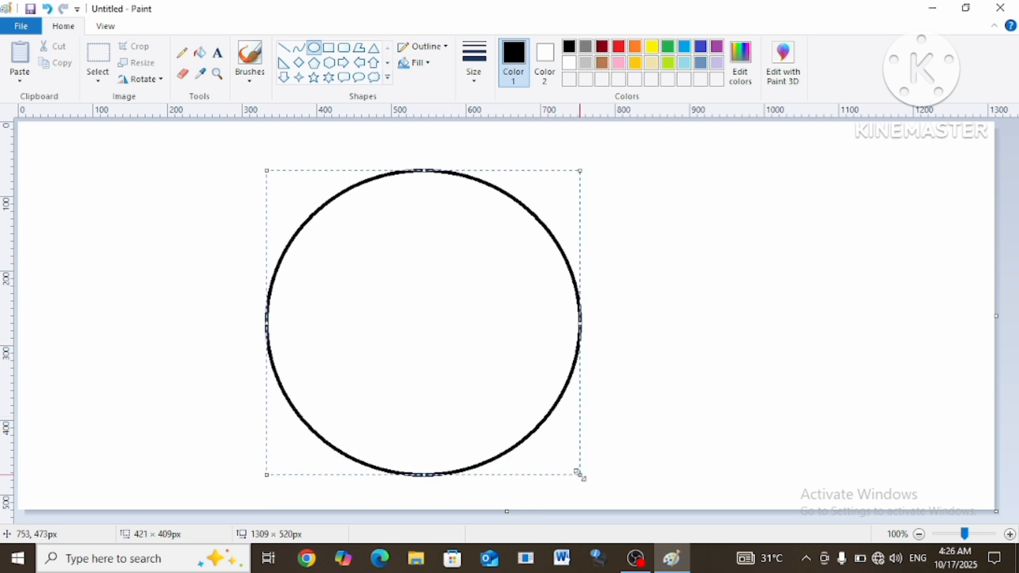
drag(449, 375, 443, 360)
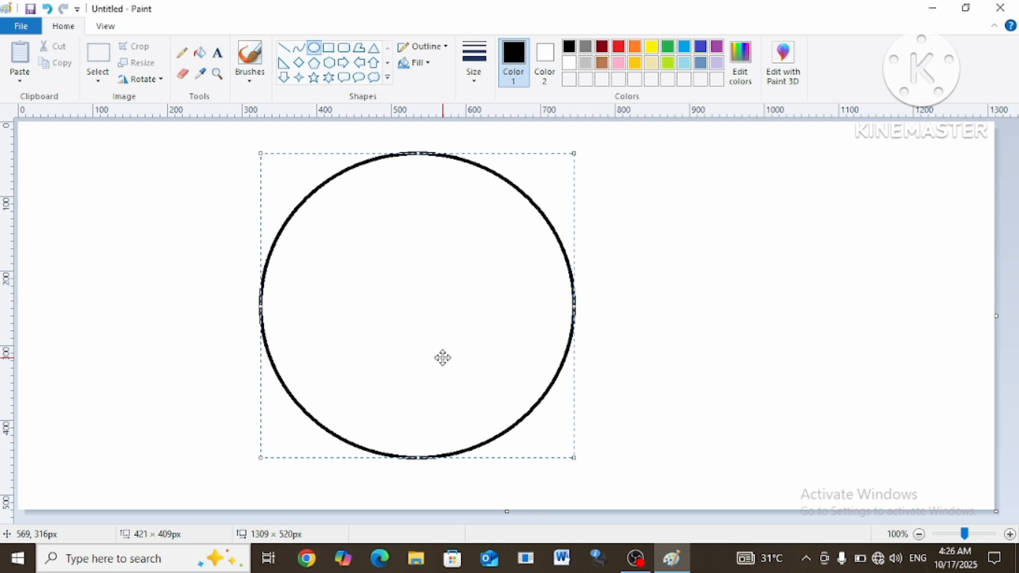
click(172, 335)
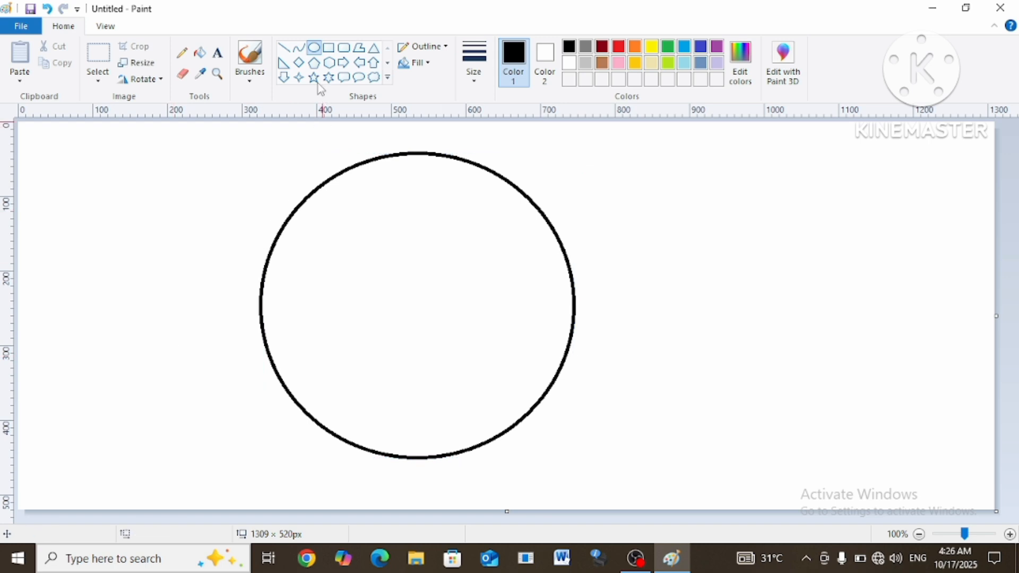
- Draw a horizontal line across the circle's middle, and a separate circle of about 131 × 133 px to its left
click(284, 48)
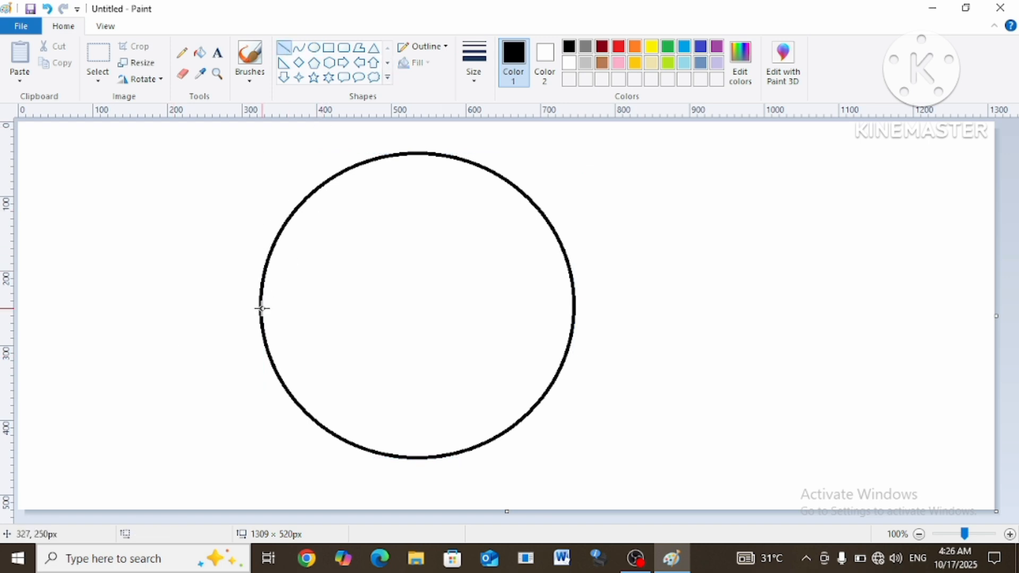
mouse_move(262, 314)
mouse_down()
mouse_move(462, 296)
mouse_move(571, 305)
mouse_up()
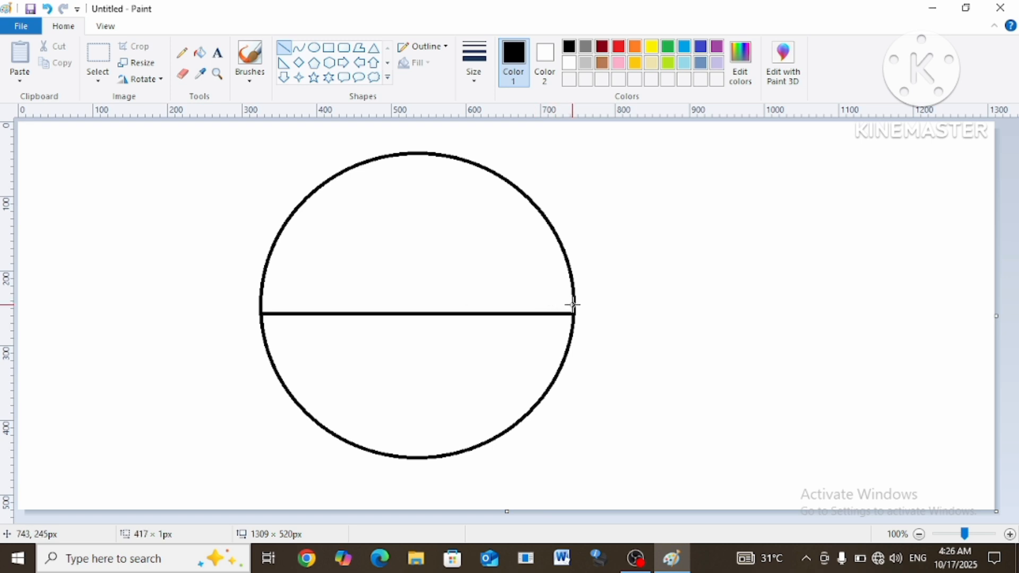
click(313, 49)
mouse_move(117, 241)
mouse_down()
mouse_move(155, 284)
mouse_move(211, 316)
mouse_move(214, 339)
mouse_up()
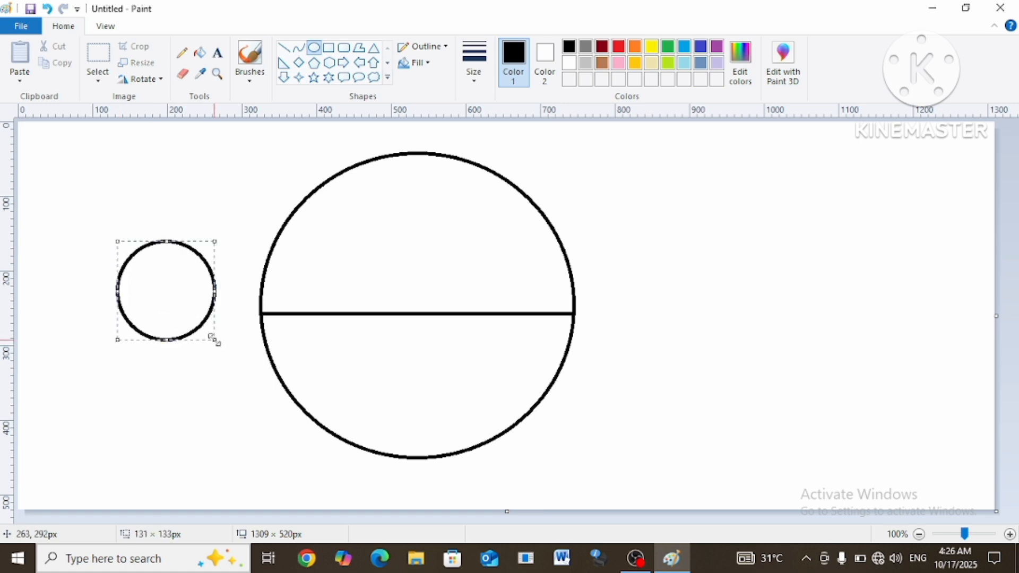
- Delete the lower half of the small circle using a rectangular selection
click(88, 79)
click(119, 113)
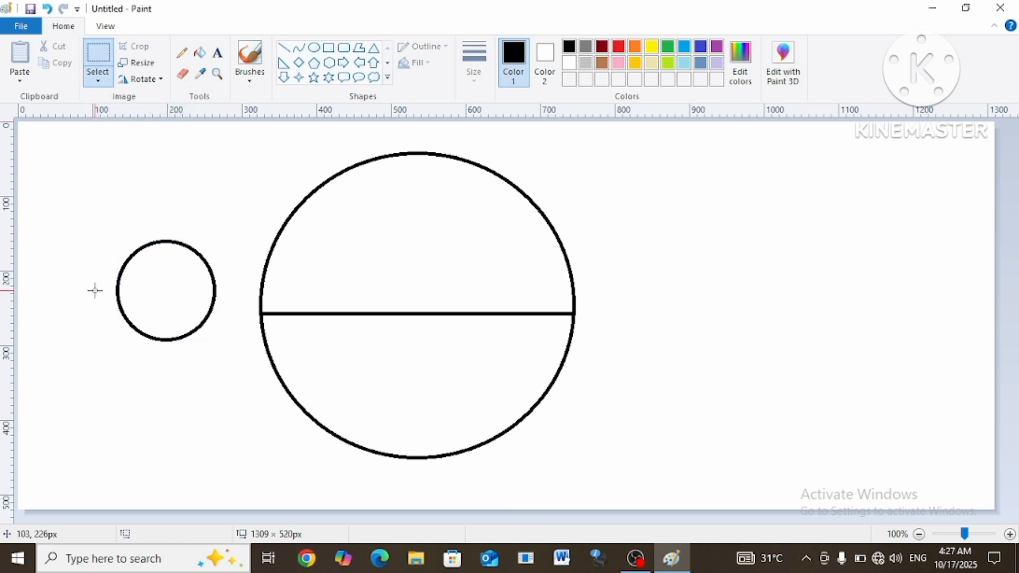
click(95, 291)
drag(103, 289, 233, 357)
key(Delete)
- Move the small semicircle into the large circle and, with transparent selection, rest it centrally on the horizontal line
drag(96, 222, 223, 309)
mouse_move(269, 254)
mouse_down()
mouse_move(369, 257)
mouse_move(412, 273)
mouse_move(405, 230)
mouse_up()
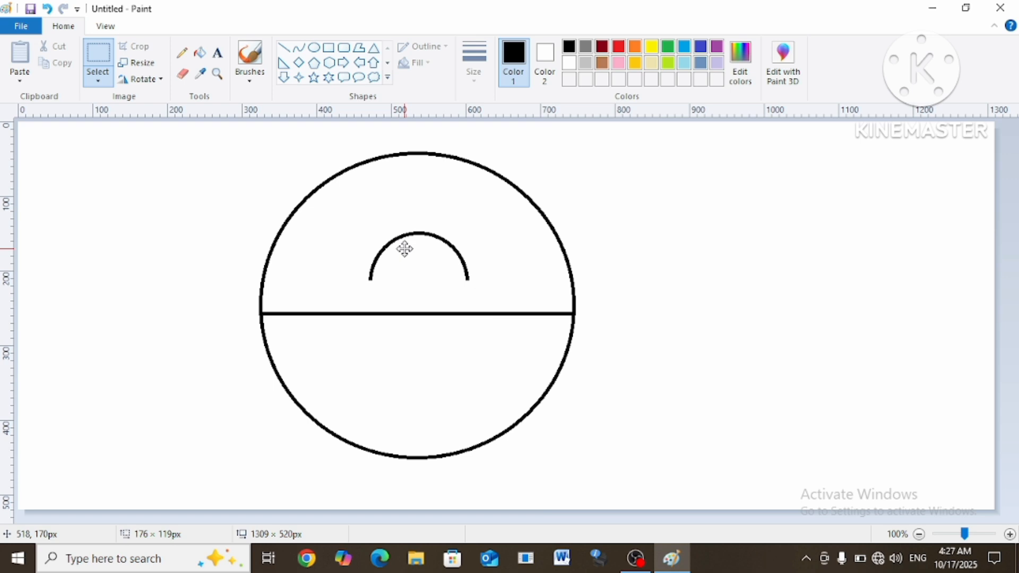
click(234, 168)
click(98, 80)
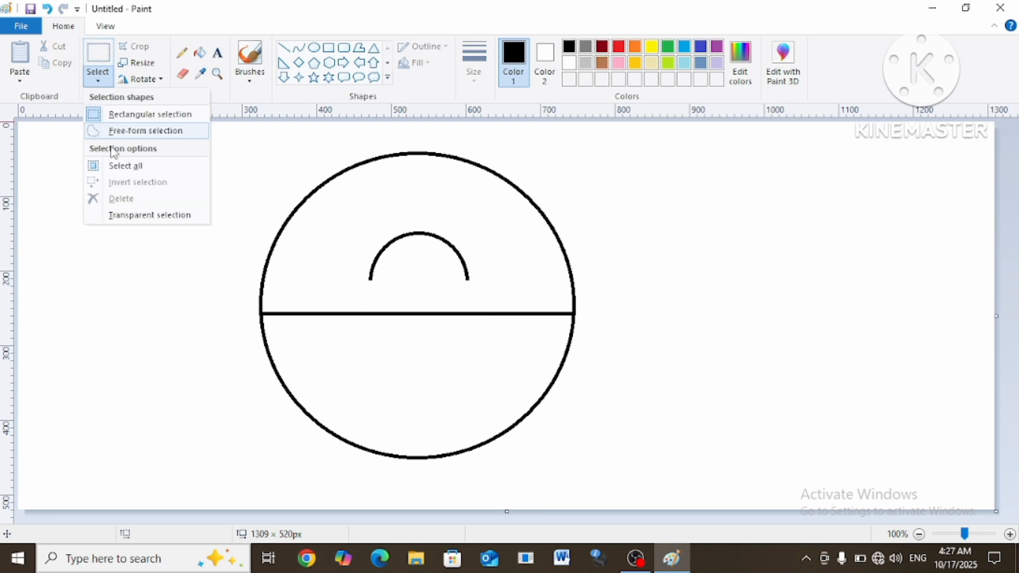
click(128, 214)
drag(344, 226, 457, 304)
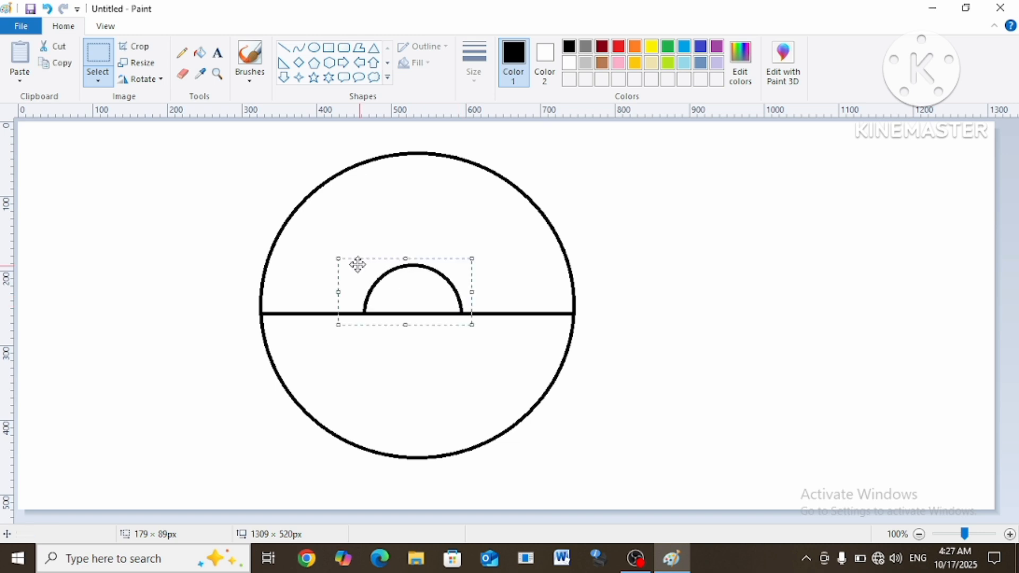
click(209, 239)
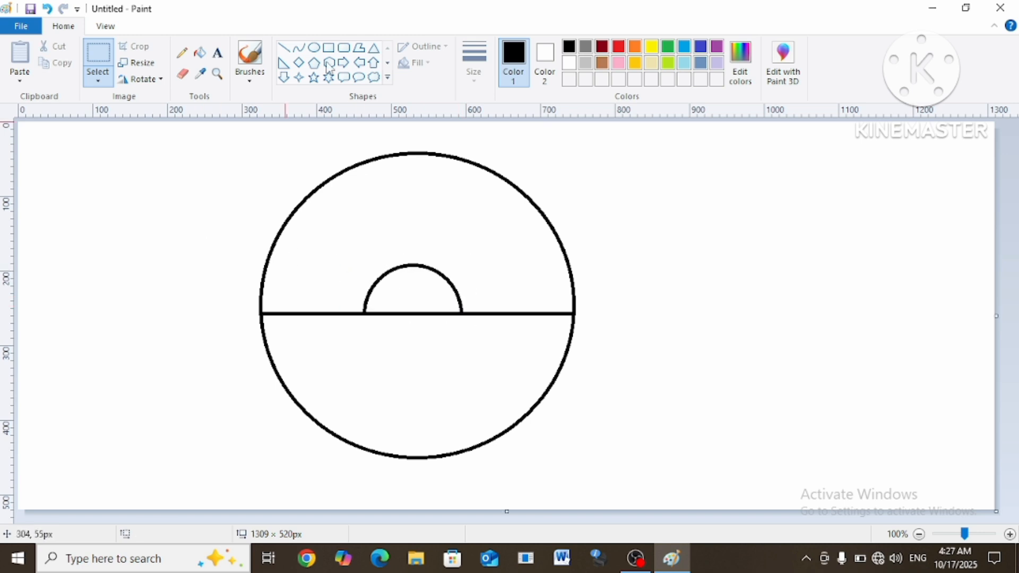
- Draw two small curved ears on the upper left and upper right of the semicircular head
click(299, 48)
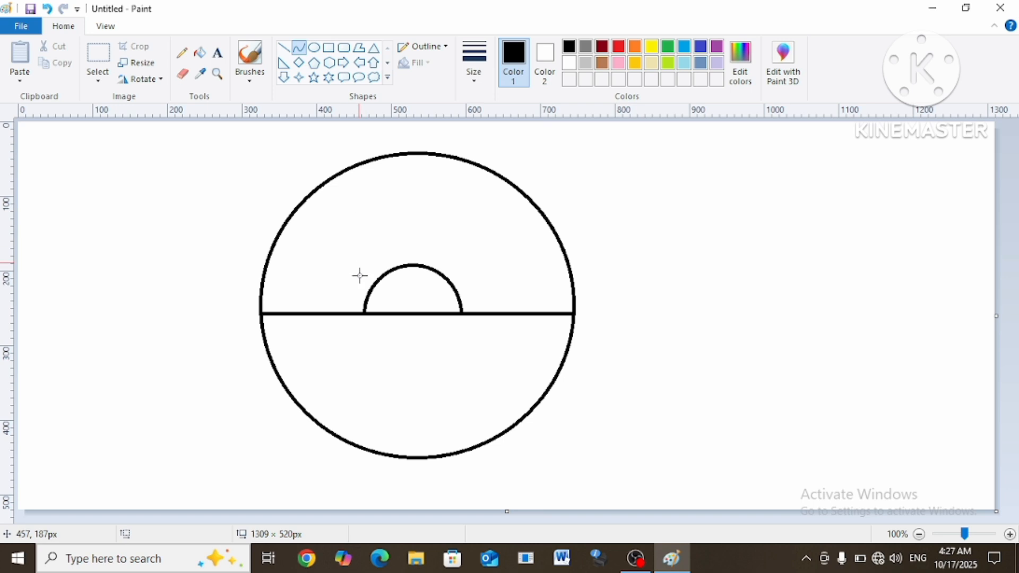
mouse_move(370, 287)
mouse_down()
mouse_move(387, 270)
mouse_move(367, 273)
mouse_move(373, 266)
mouse_up()
drag(340, 153, 323, 115)
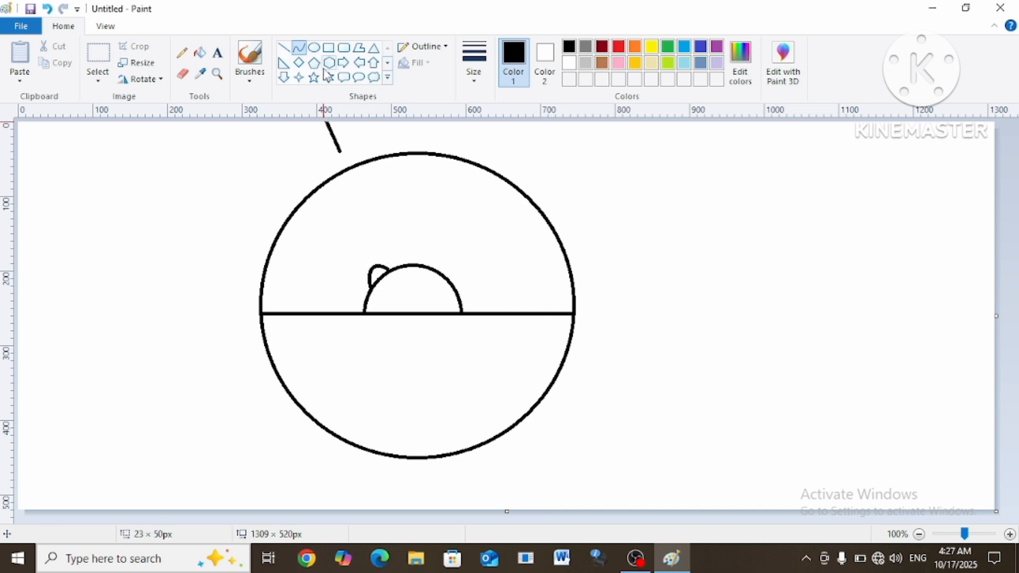
click(312, 48)
click(299, 48)
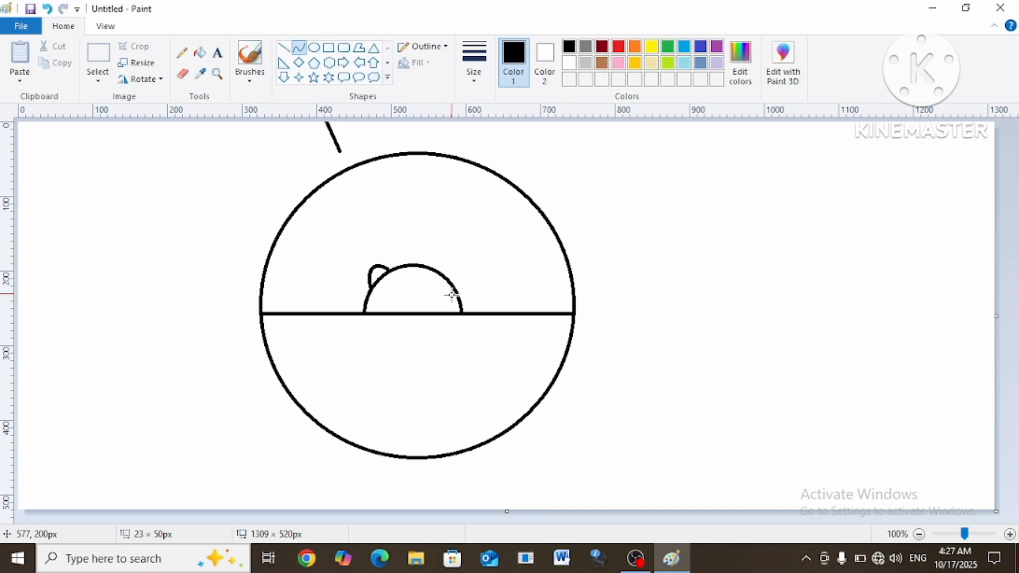
drag(428, 266, 449, 260)
- Draw two small round eyes side by side inside the head, the right one about 20 × 20 px
click(315, 48)
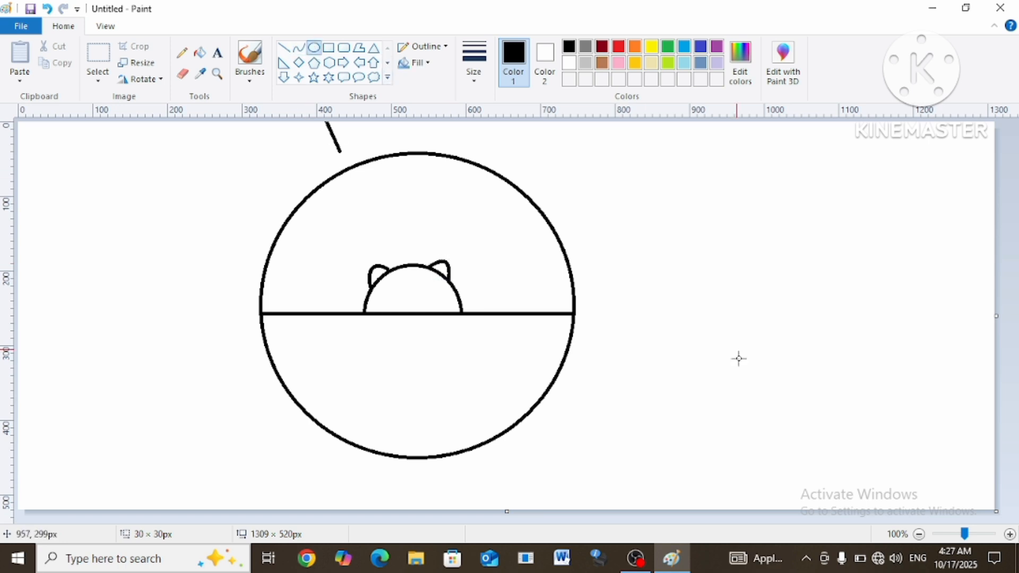
click(1010, 535)
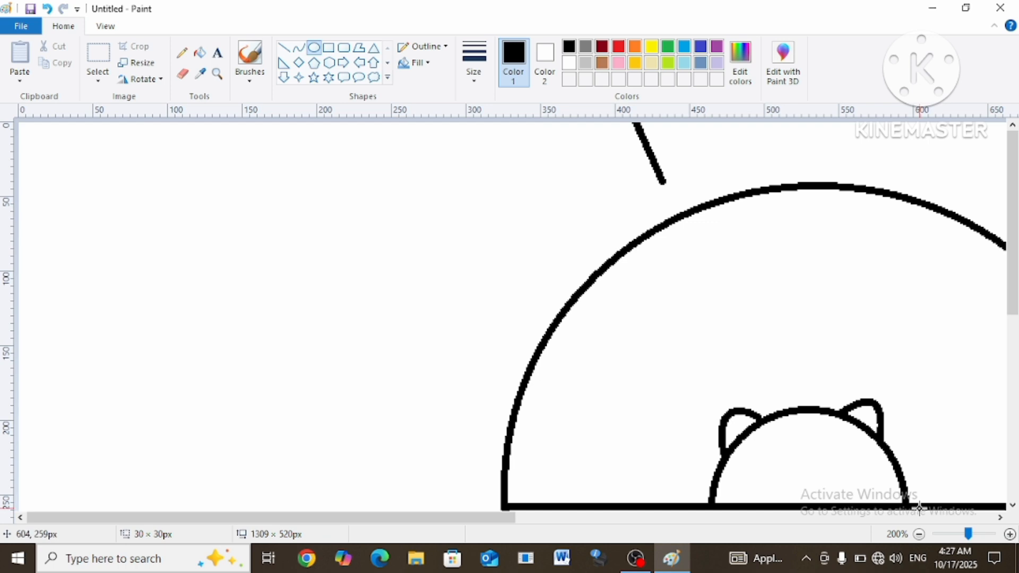
drag(429, 520, 578, 519)
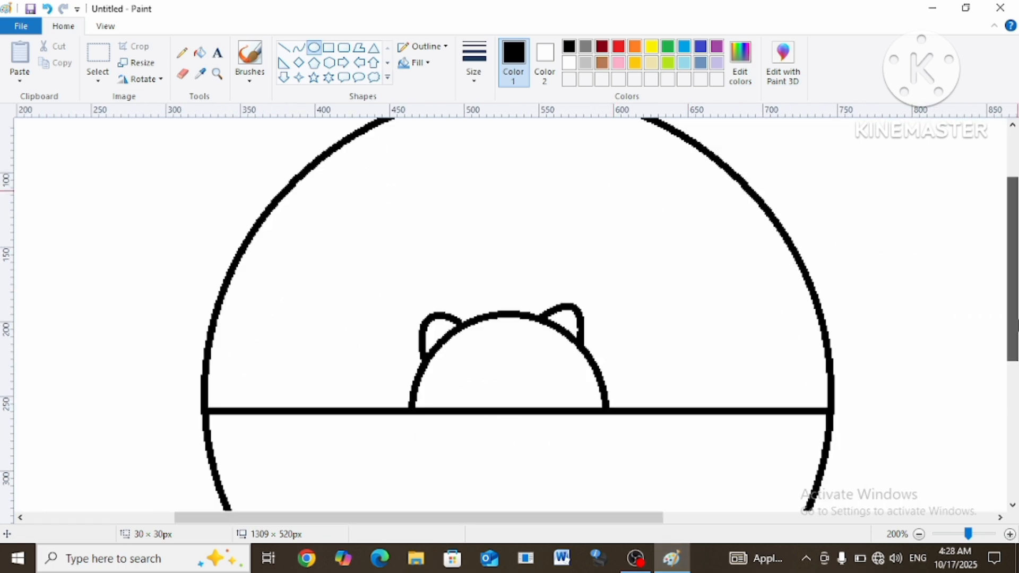
scroll(579, 520, down, 2)
click(919, 535)
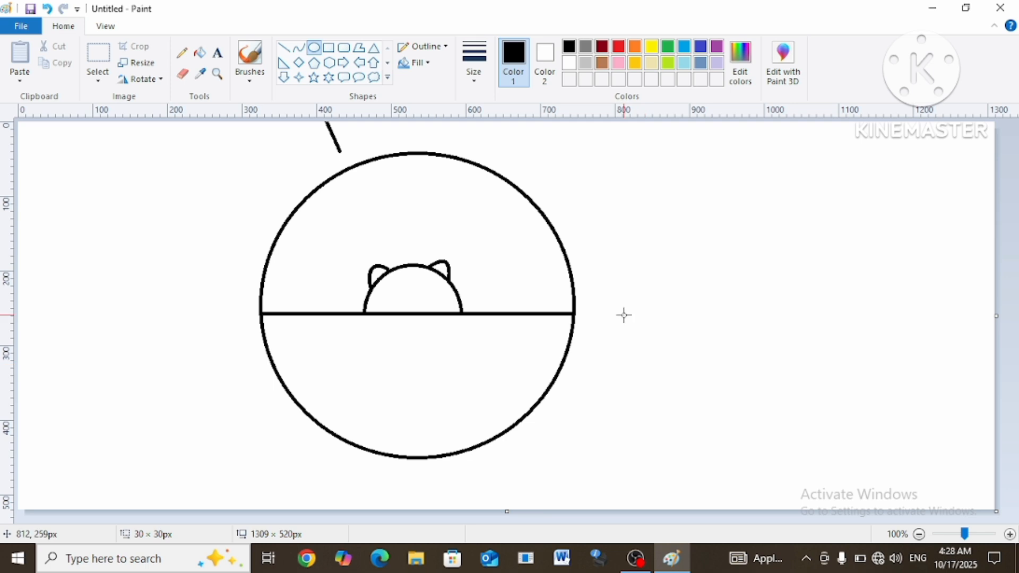
click(387, 281)
drag(387, 281, 438, 295)
click(418, 288)
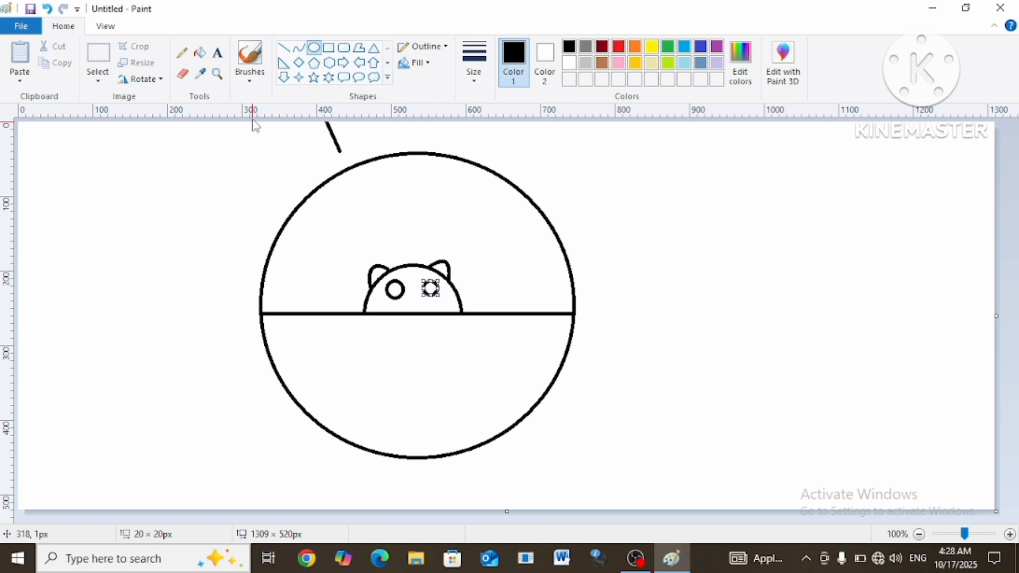
- Fill both eyes with black
click(287, 127)
click(249, 53)
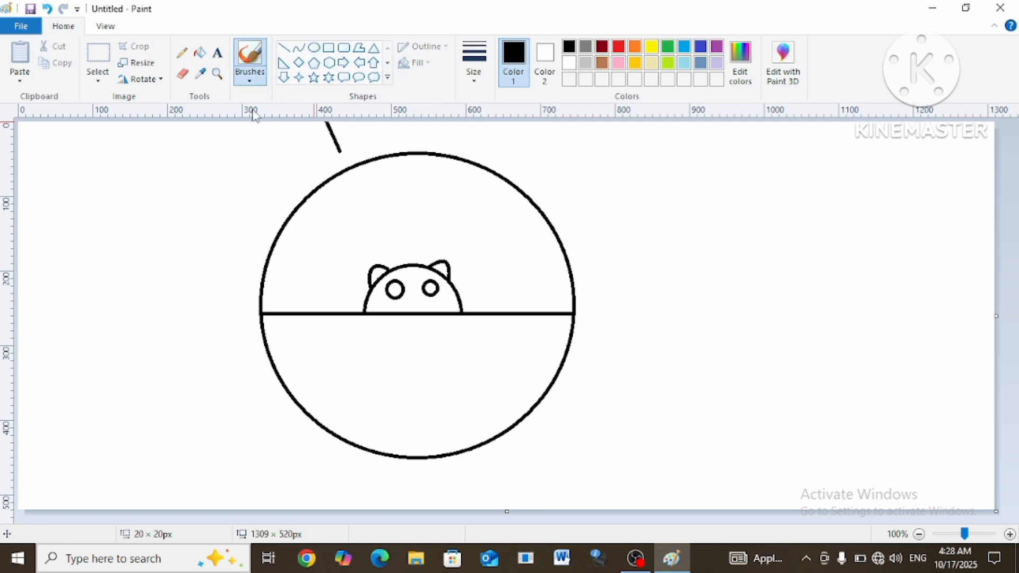
click(250, 79)
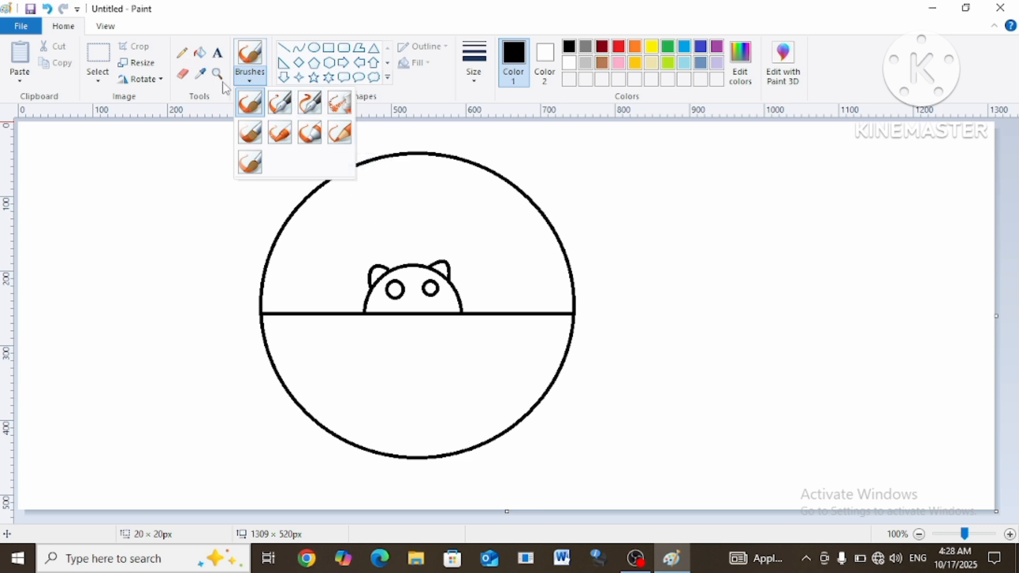
click(200, 52)
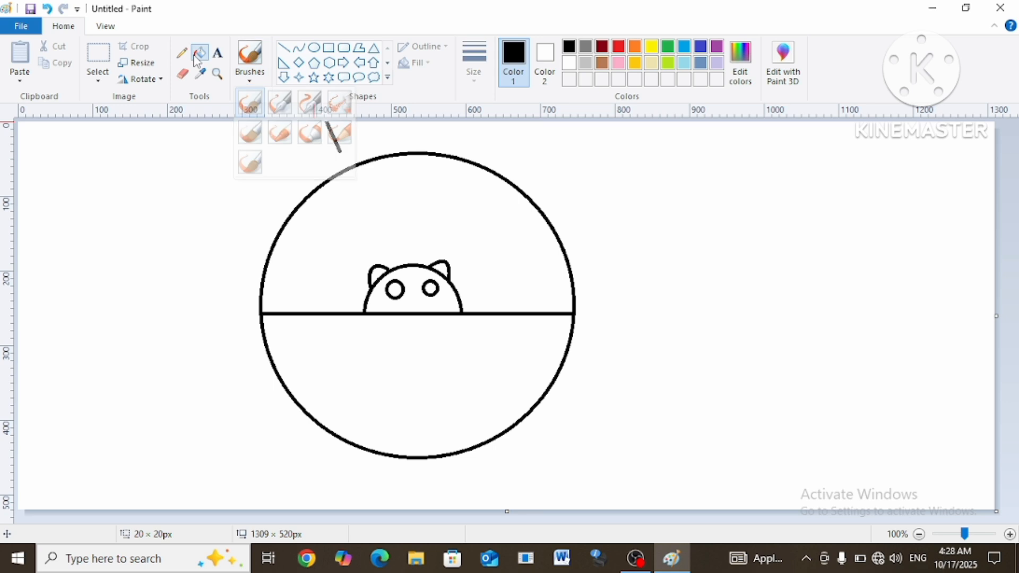
click(431, 288)
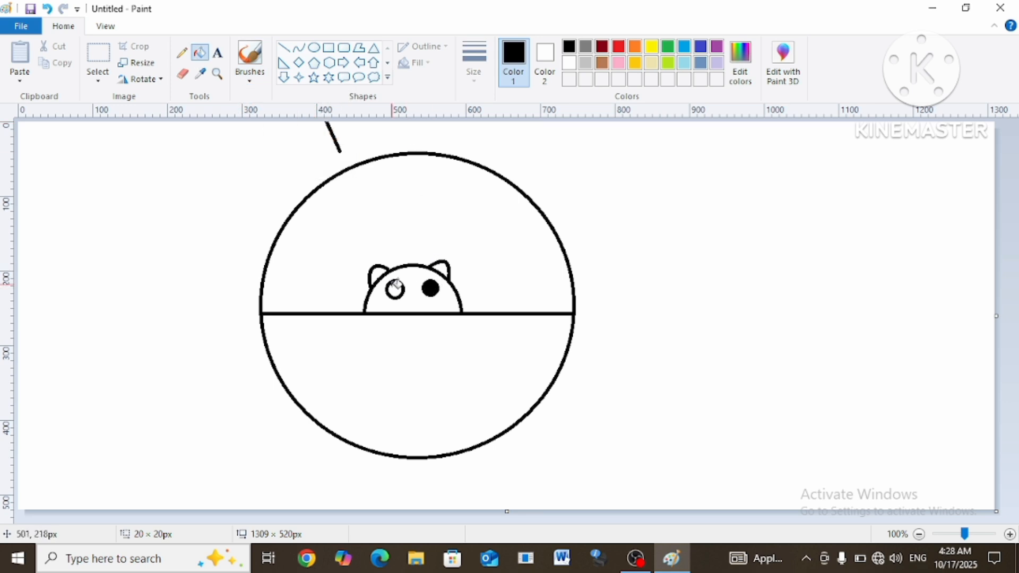
- Paint a small white highlight inside each black eye with the Airbrush
click(248, 80)
click(337, 108)
drag(326, 122, 340, 153)
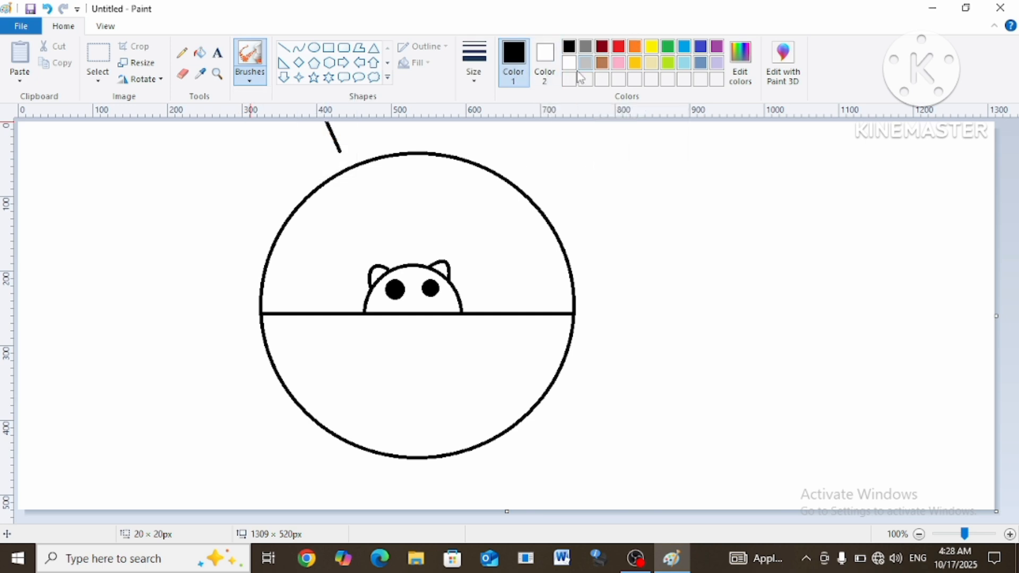
click(572, 68)
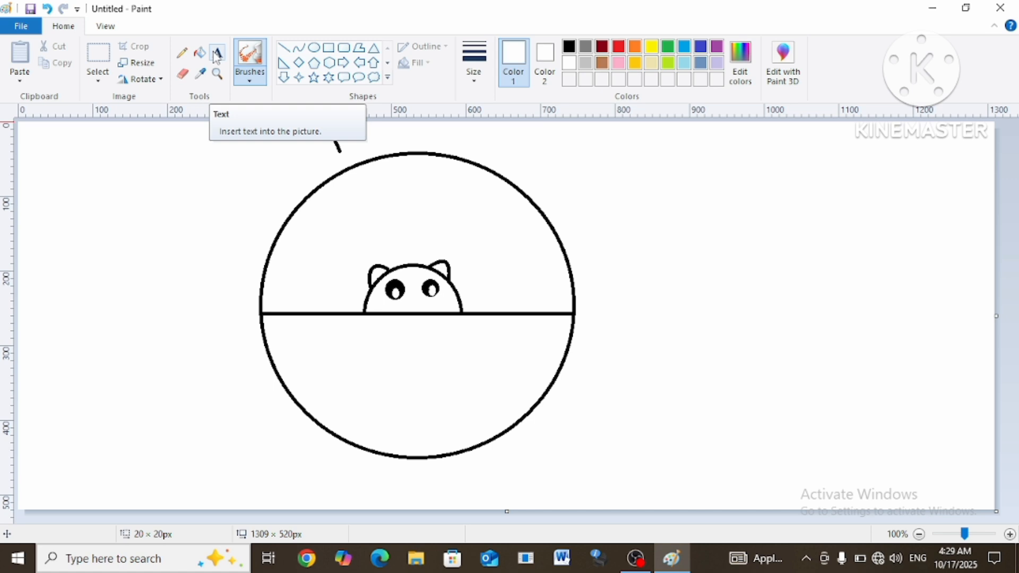
- Draw a black oval nose of about 11 × 7 px between and below the eyes
click(314, 47)
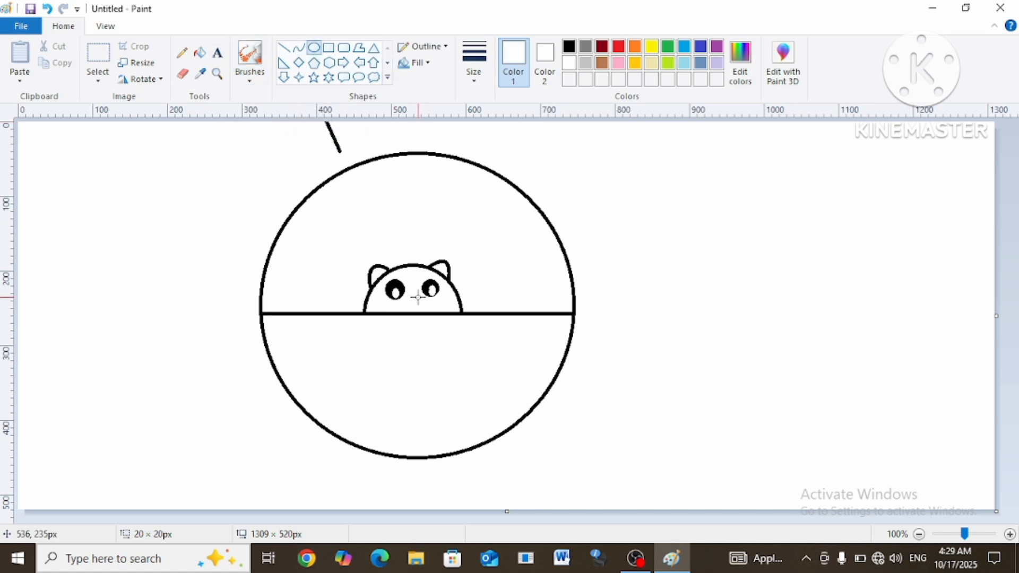
drag(414, 302, 419, 306)
click(571, 48)
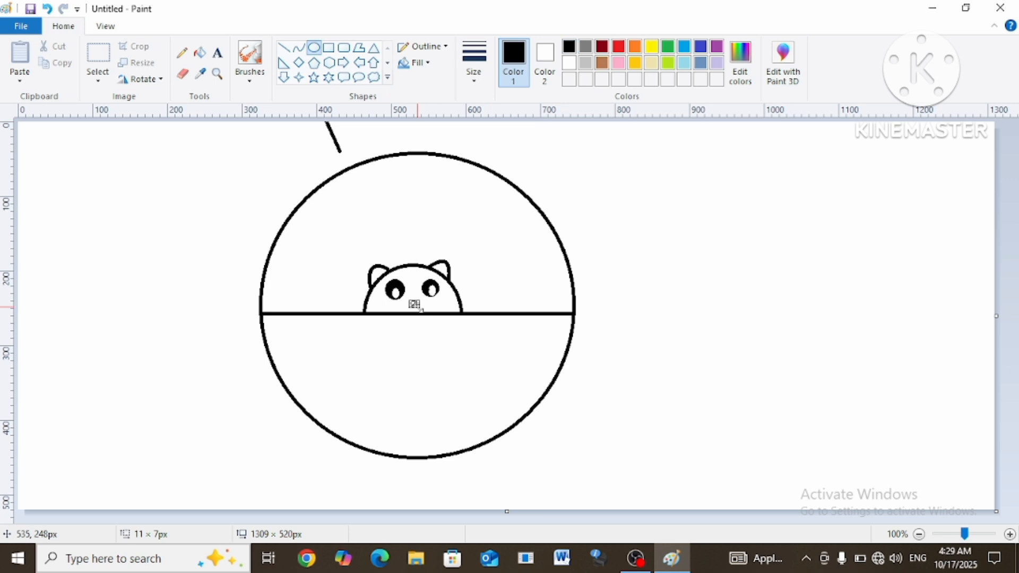
click(244, 230)
- Draw the mouth as two small curves below the nose, about 20 × 9 px and 18 × 8 px, using the second-thinnest line
click(298, 48)
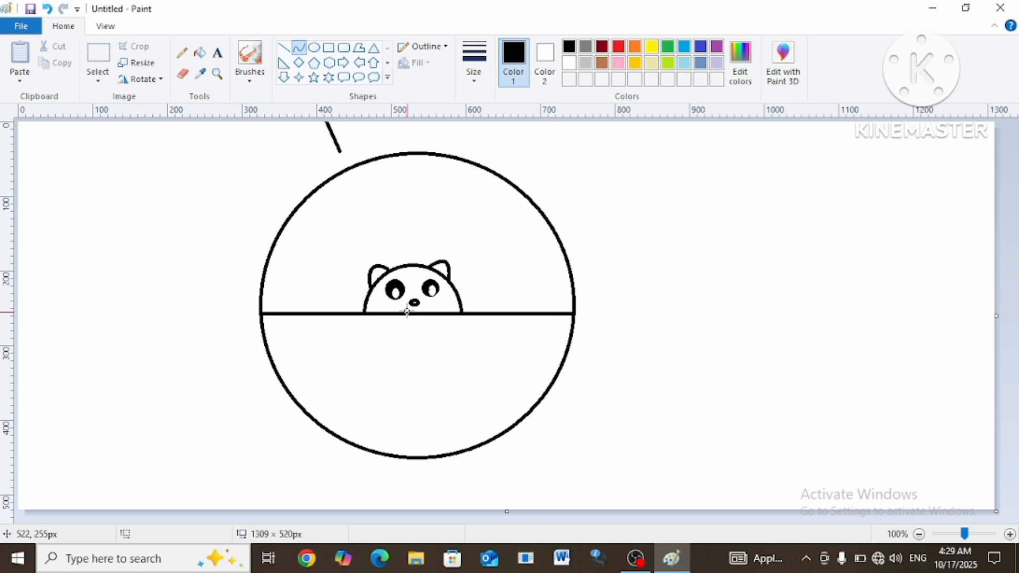
drag(400, 309, 413, 305)
click(474, 62)
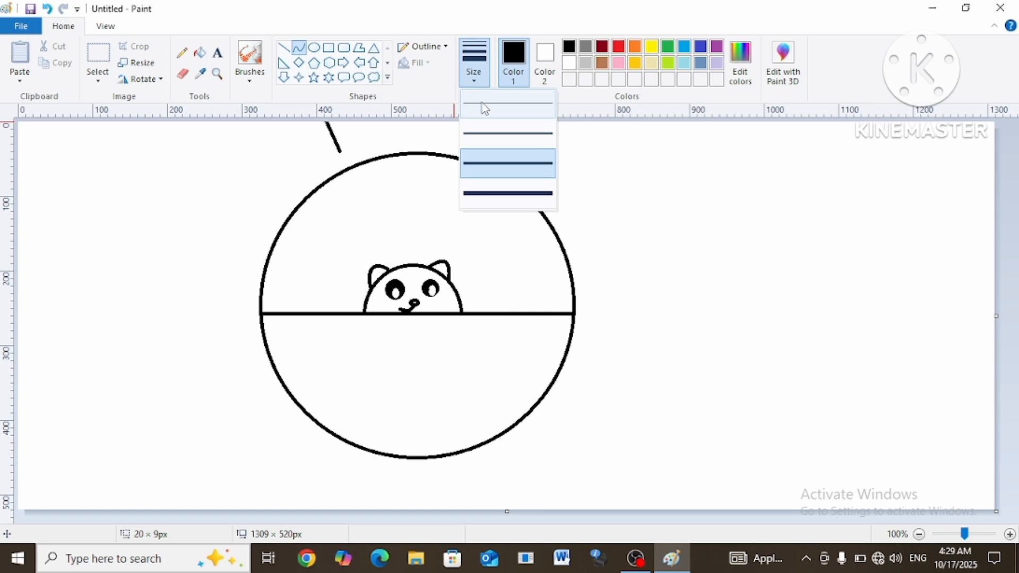
click(486, 133)
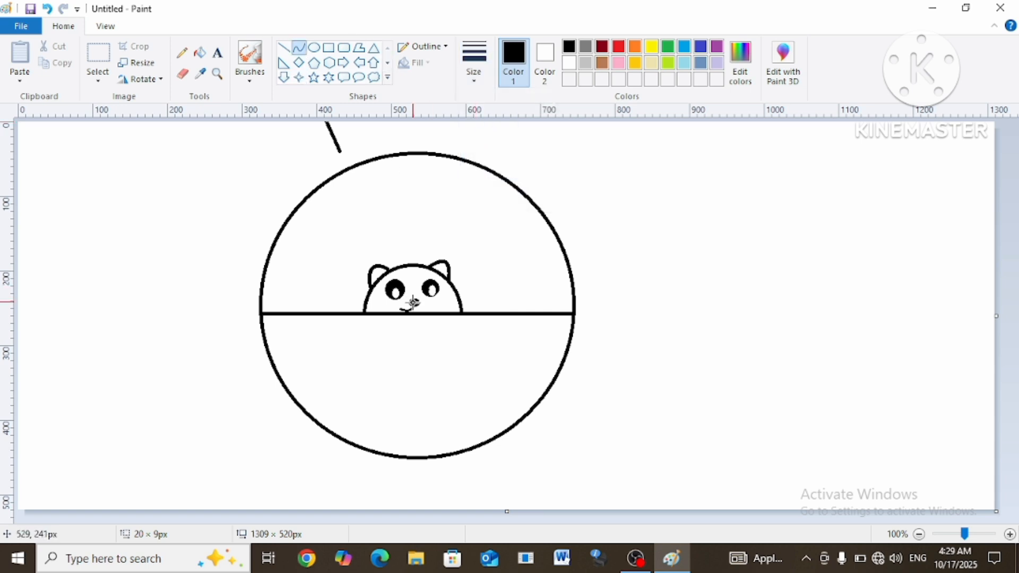
drag(415, 307, 420, 312)
- Fill both ears with black
click(329, 78)
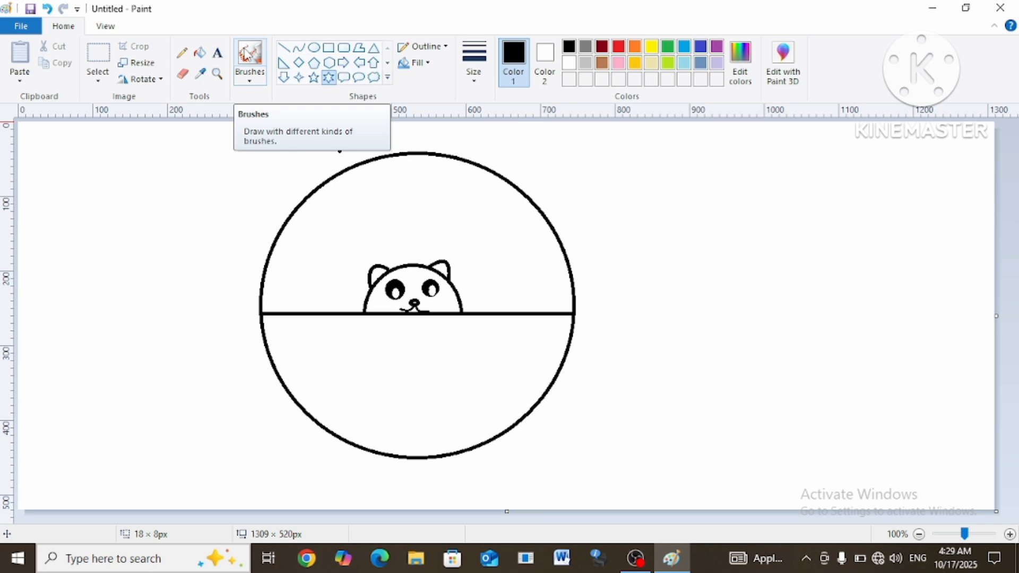
click(200, 53)
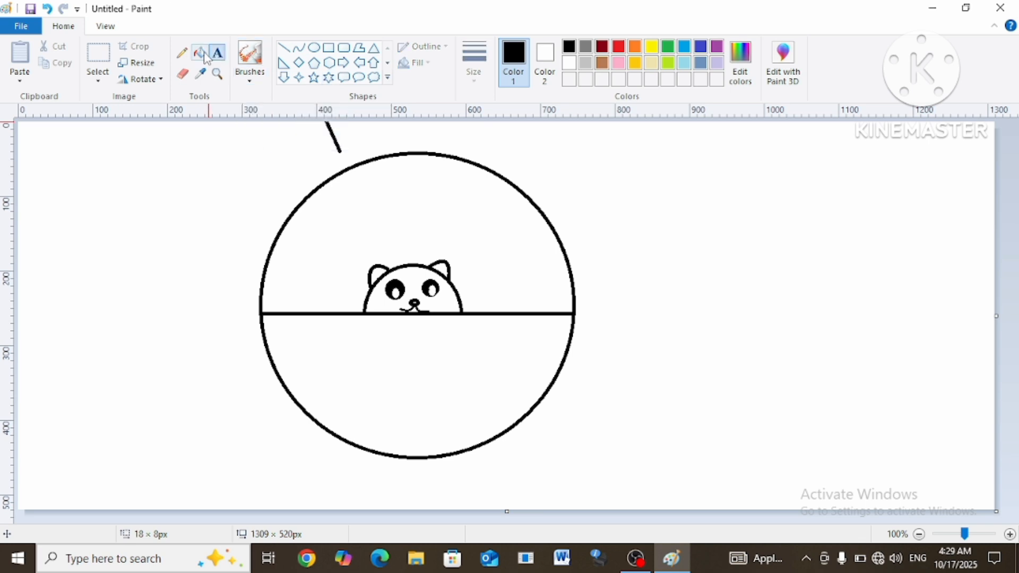
click(377, 273)
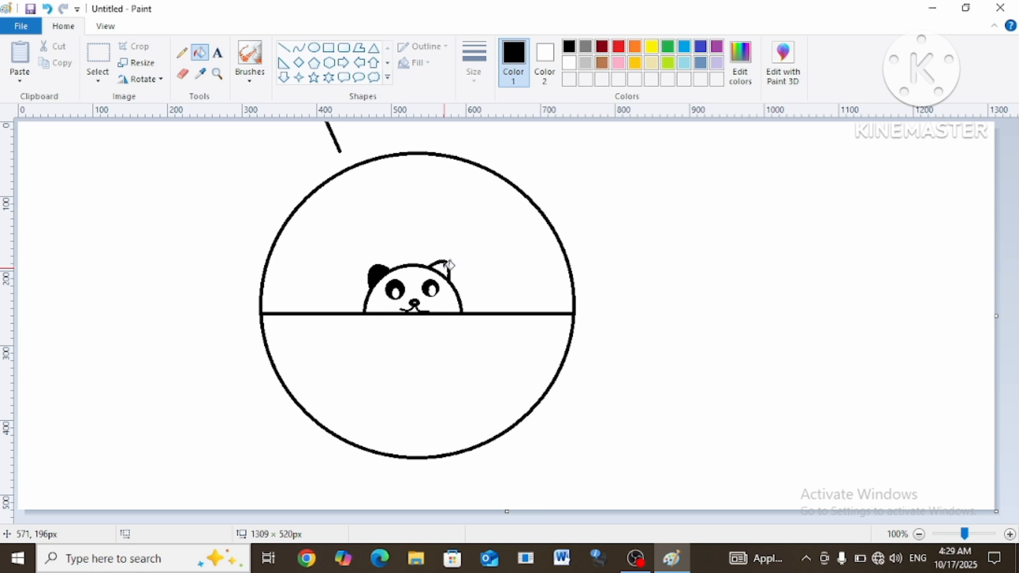
- Draw six spaced horizontal black lines across the circle's lower half, each ending at the outline, with the lowest about 174 px long
click(284, 47)
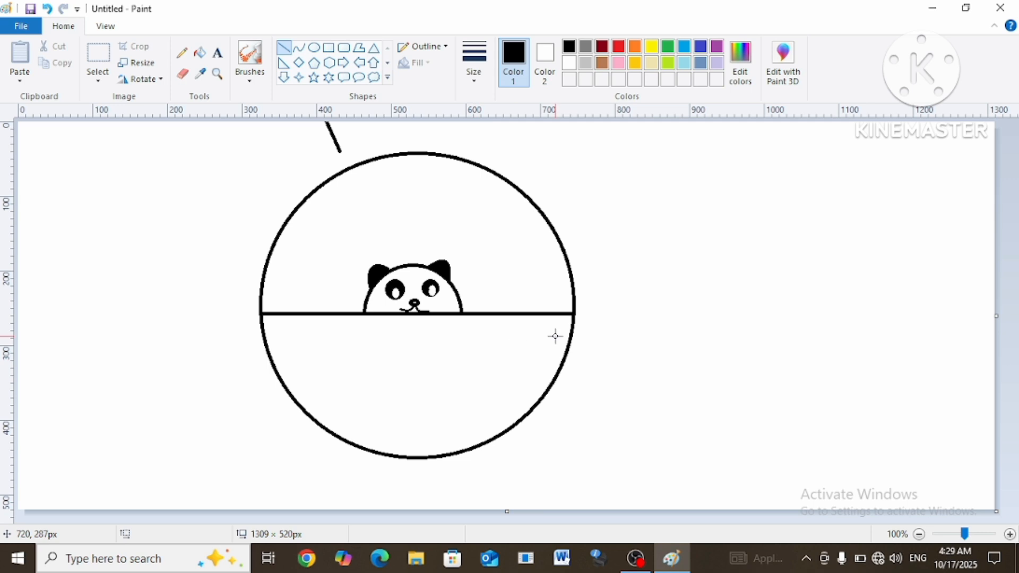
mouse_move(572, 334)
mouse_down()
mouse_move(263, 333)
mouse_move(269, 357)
mouse_move(396, 376)
mouse_move(566, 372)
mouse_move(562, 364)
mouse_up()
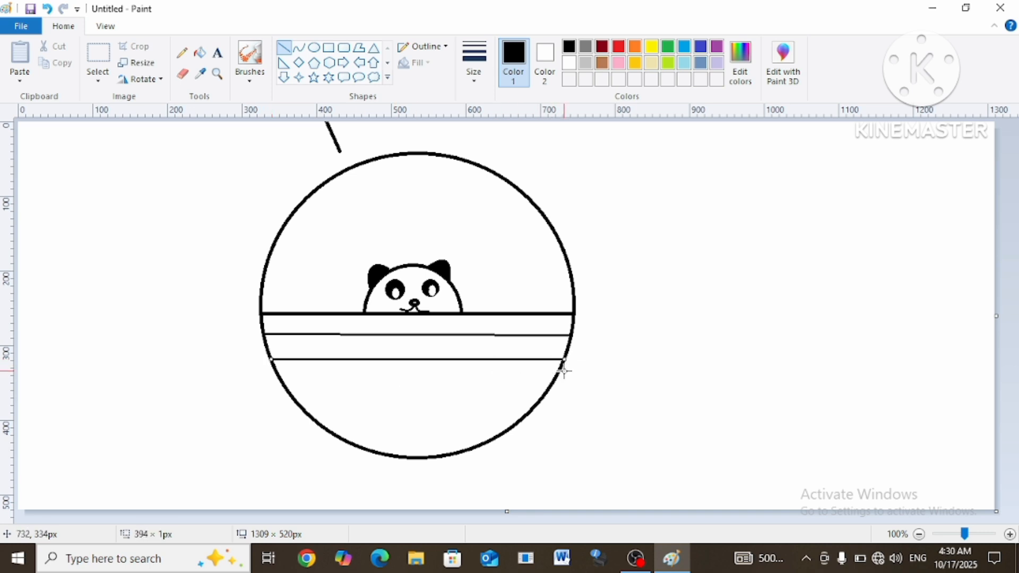
drag(293, 380, 559, 375)
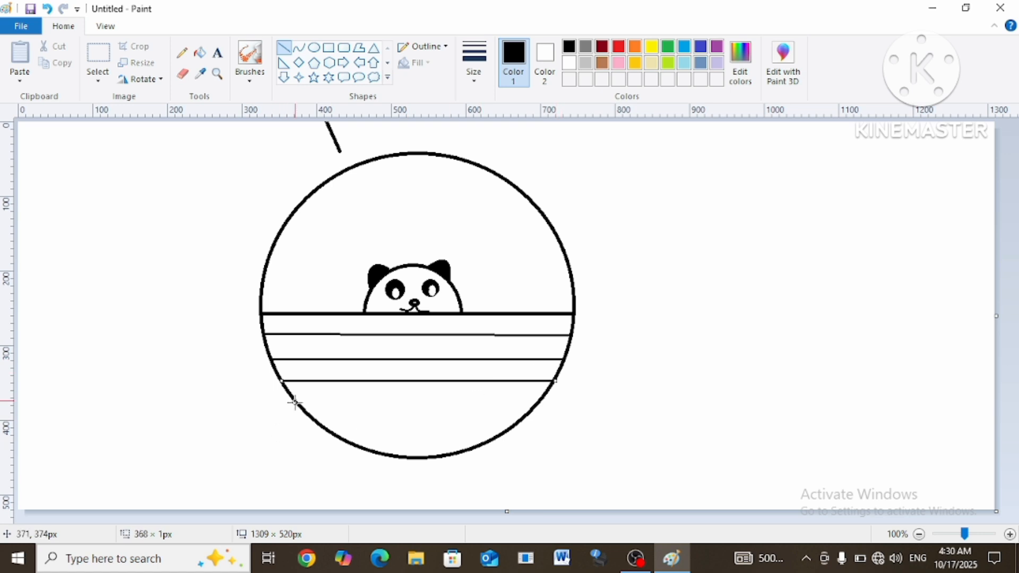
drag(295, 402, 536, 443)
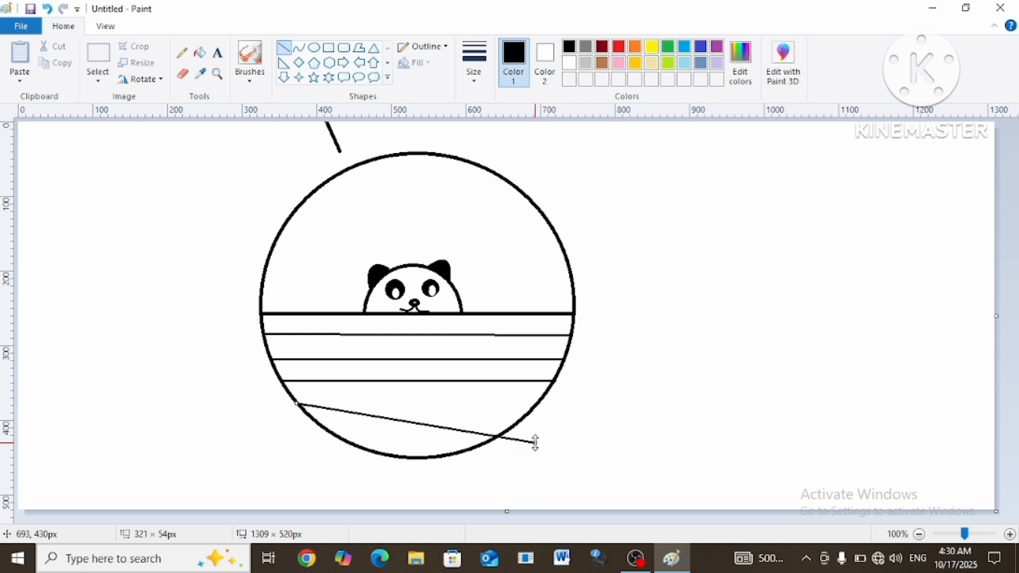
key(ctrl+z)
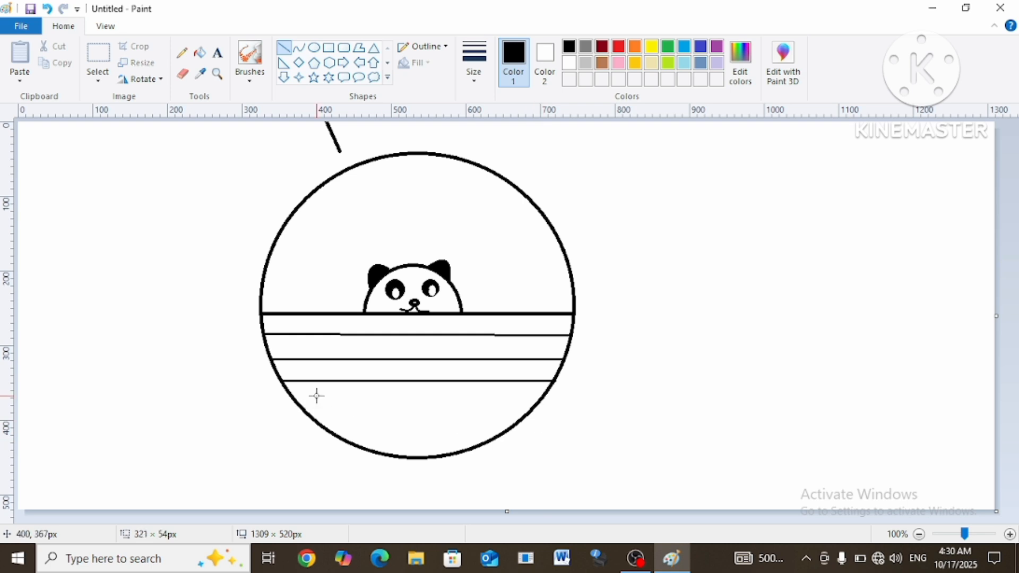
drag(295, 402, 532, 414)
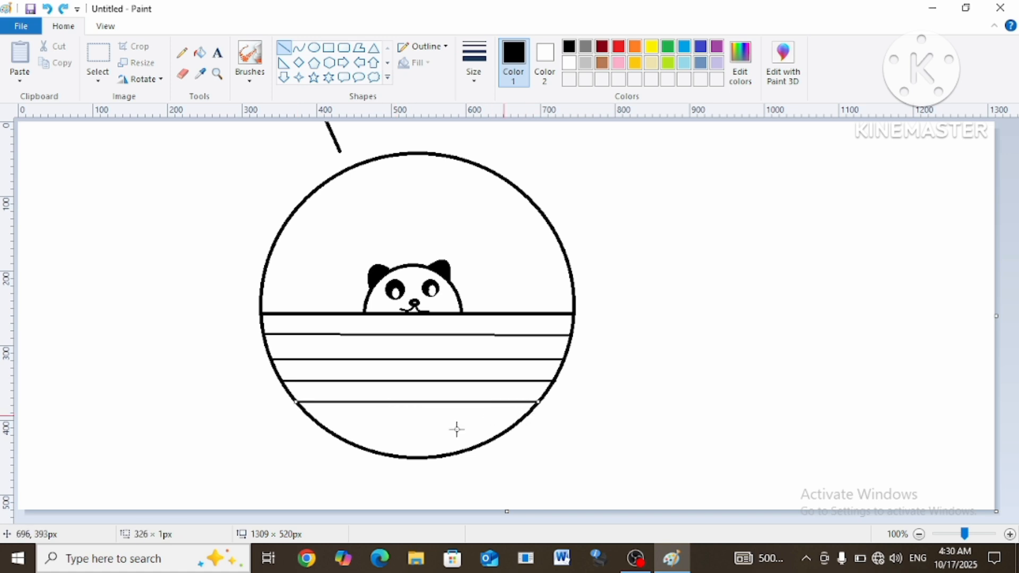
drag(321, 425, 513, 428)
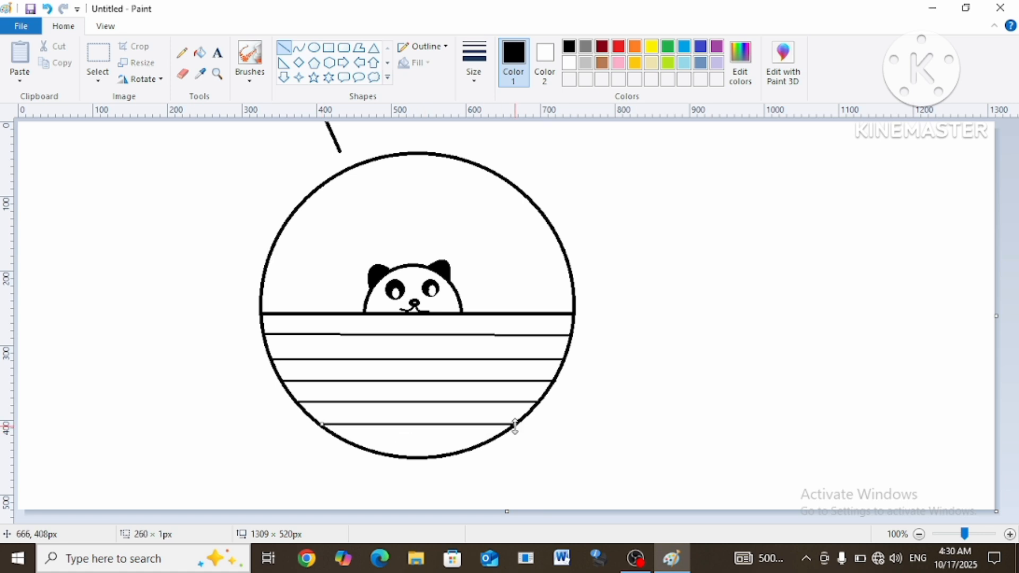
drag(354, 444, 478, 444)
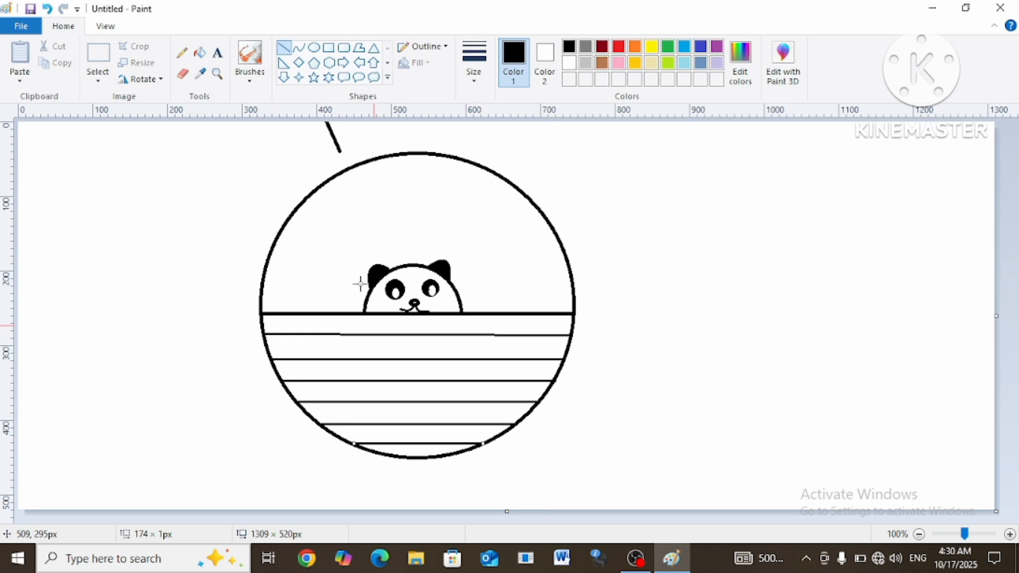
click(298, 51)
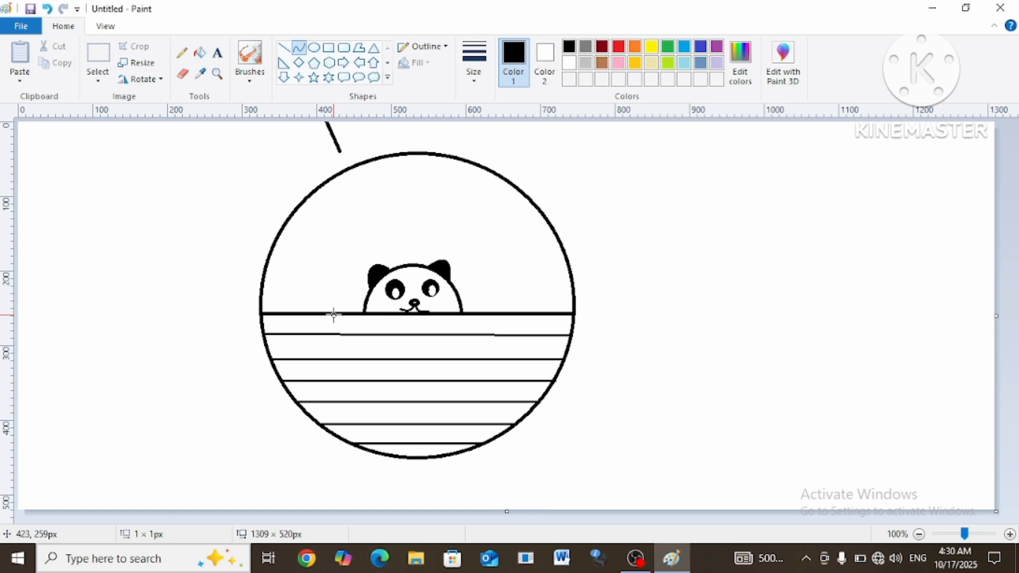
drag(334, 316, 336, 329)
drag(419, 322, 400, 326)
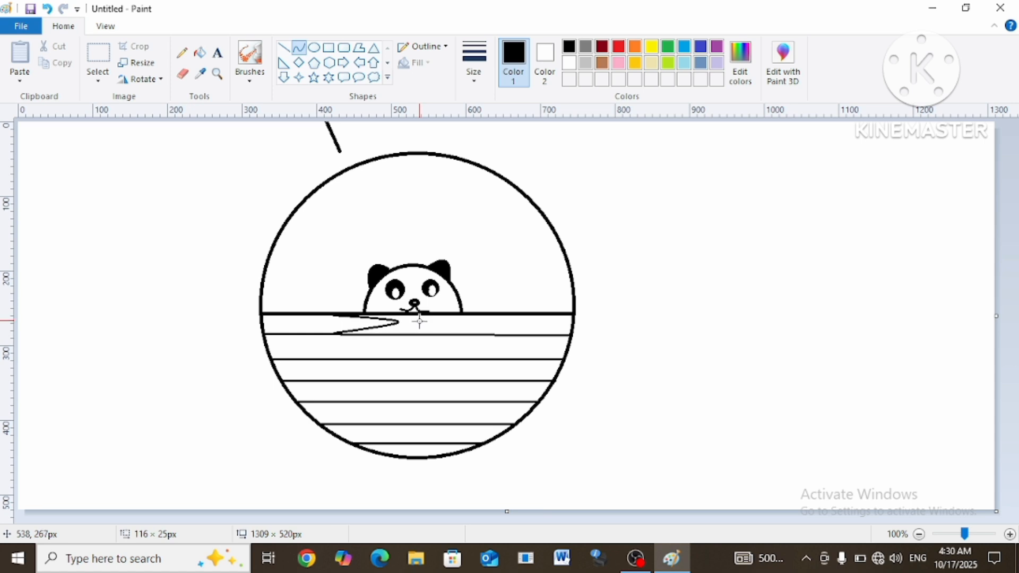
key(ctrl+z)
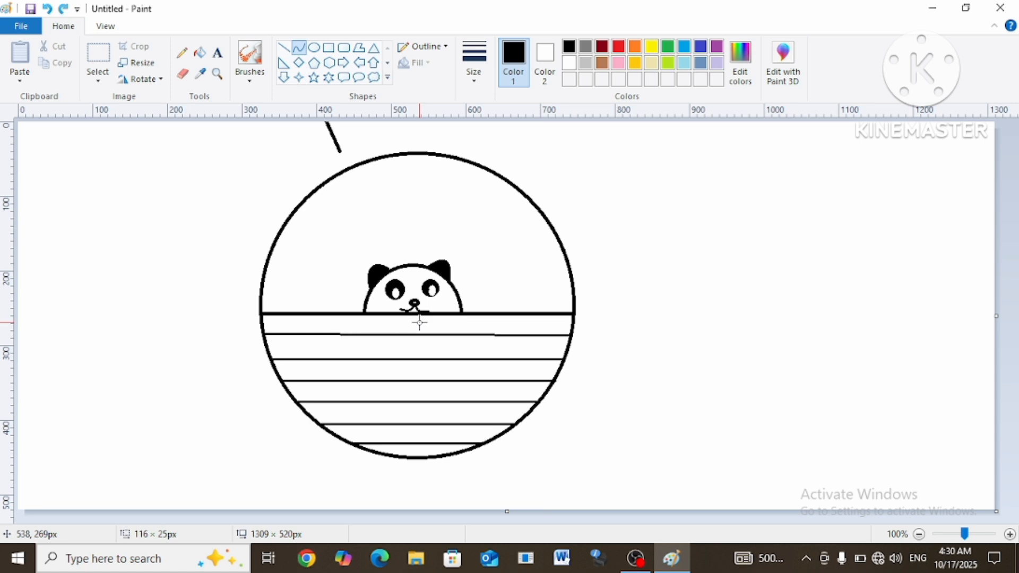
- Divide the top row of the wall into four bricks with three vertical lines about 28 to 30 px high
click(283, 48)
drag(333, 315, 332, 334)
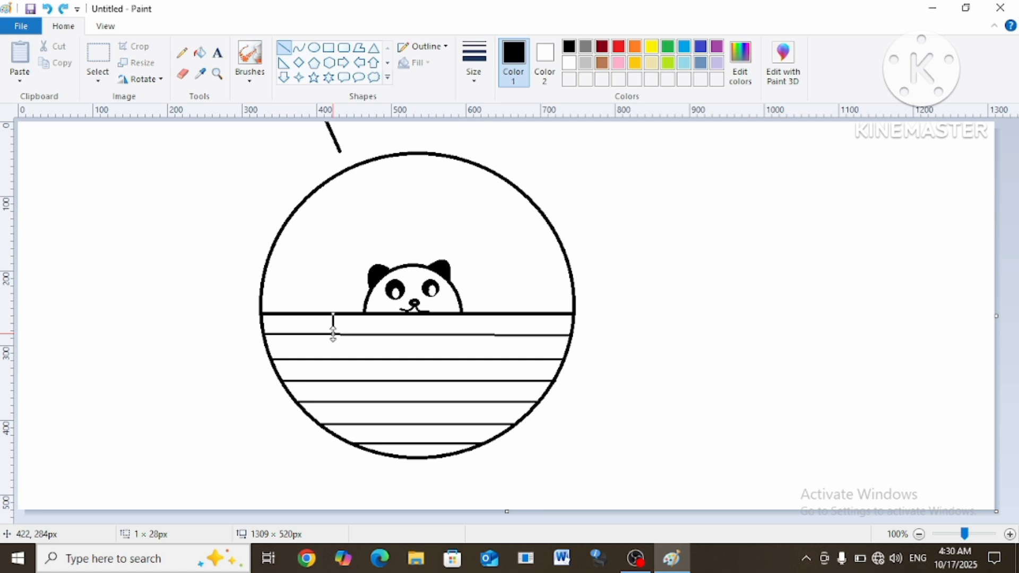
drag(423, 315, 423, 334)
drag(506, 314, 507, 335)
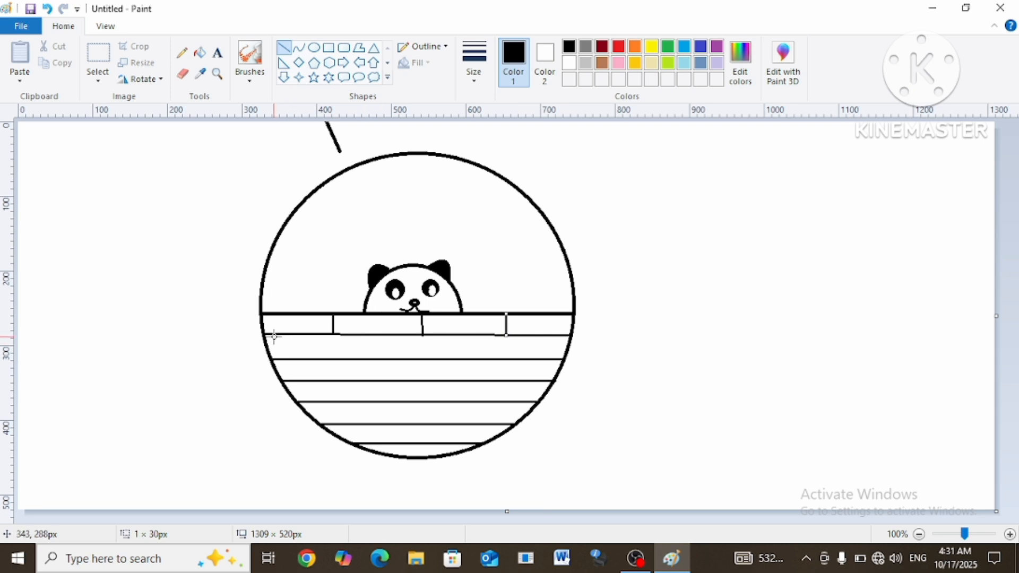
- Draw four vertical brick joints in the second row, staggered against the joints of the row above
drag(274, 334, 276, 359)
drag(360, 335, 361, 359)
drag(454, 335, 454, 361)
drag(533, 336, 534, 360)
- Draw three staggered vertical brick joints in the third row, about 28 px high
drag(326, 360, 328, 381)
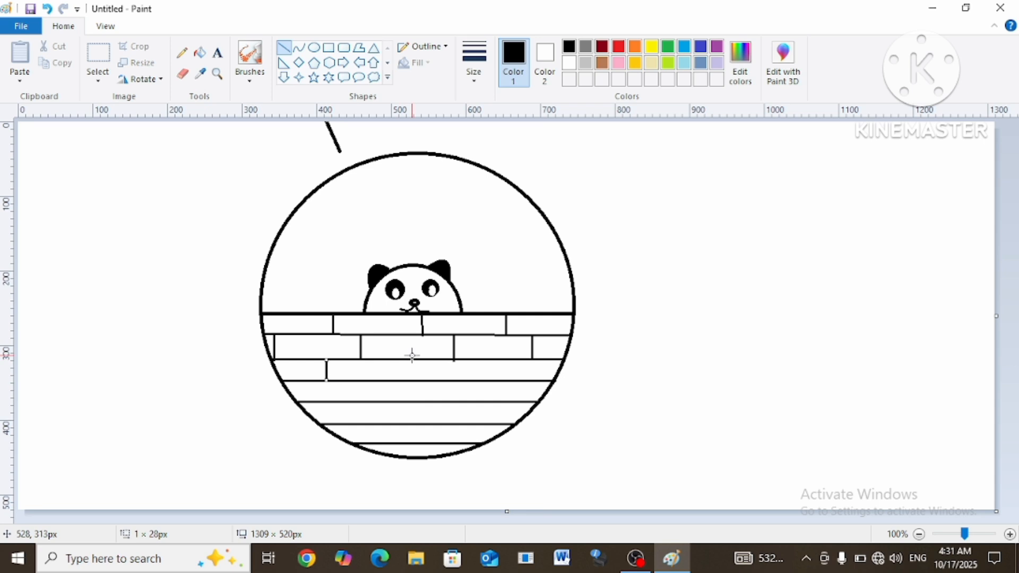
drag(409, 360, 409, 380)
drag(494, 360, 494, 385)
- Divide the fourth row with three staggered vertical lines about 28 px high
drag(364, 382, 364, 402)
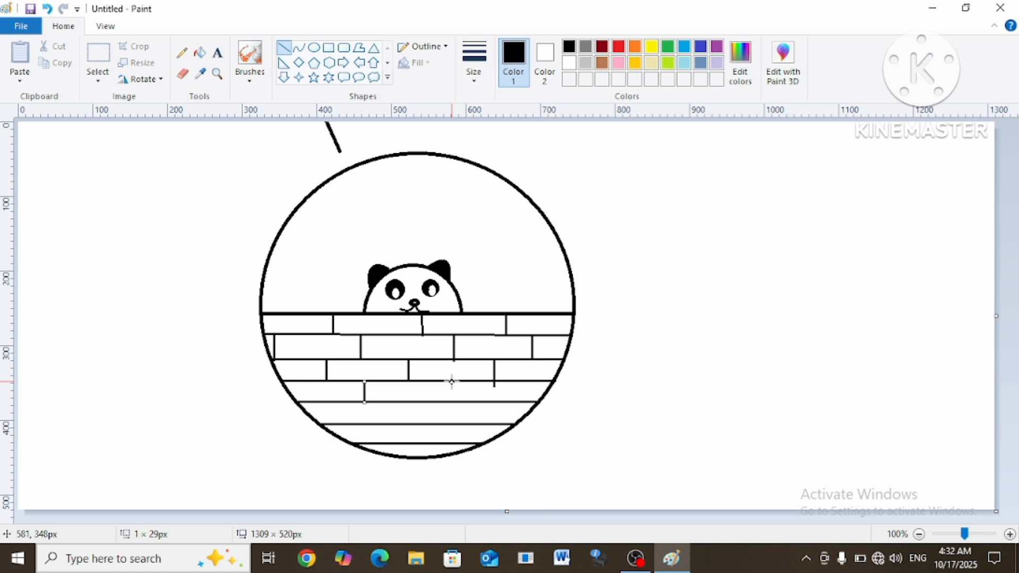
drag(452, 382, 452, 402)
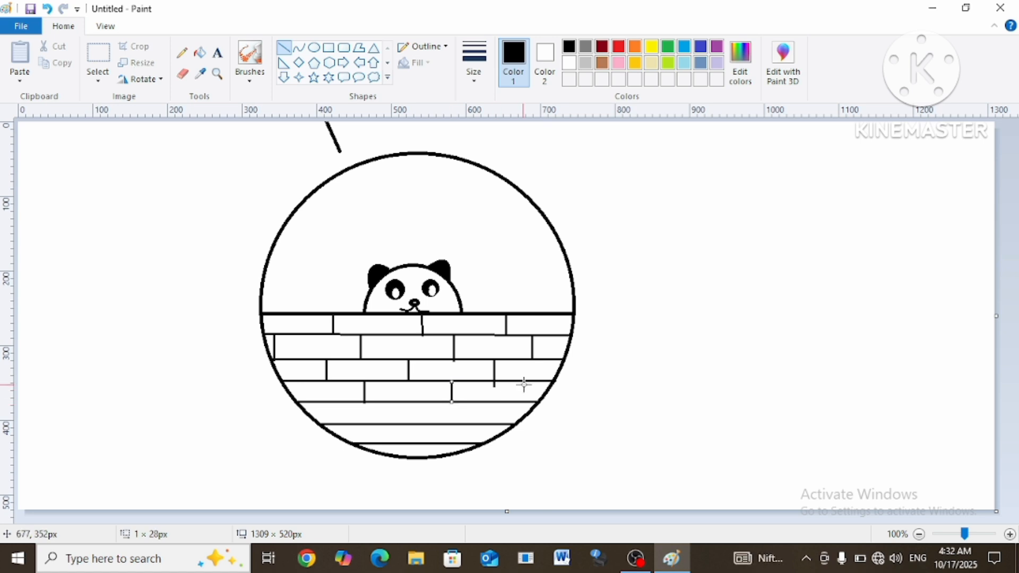
drag(526, 382, 525, 403)
- Complete the brick pattern with three vertical joints in the fifth row, two in the sixth and one about 20 px high in the lowest
drag(328, 402, 329, 425)
drag(329, 423, 329, 424)
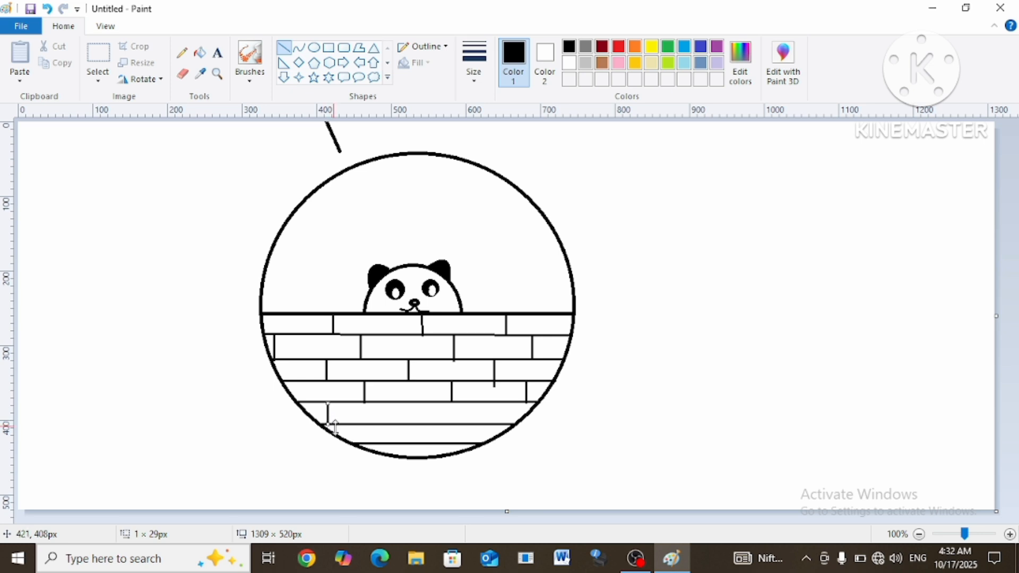
click(401, 402)
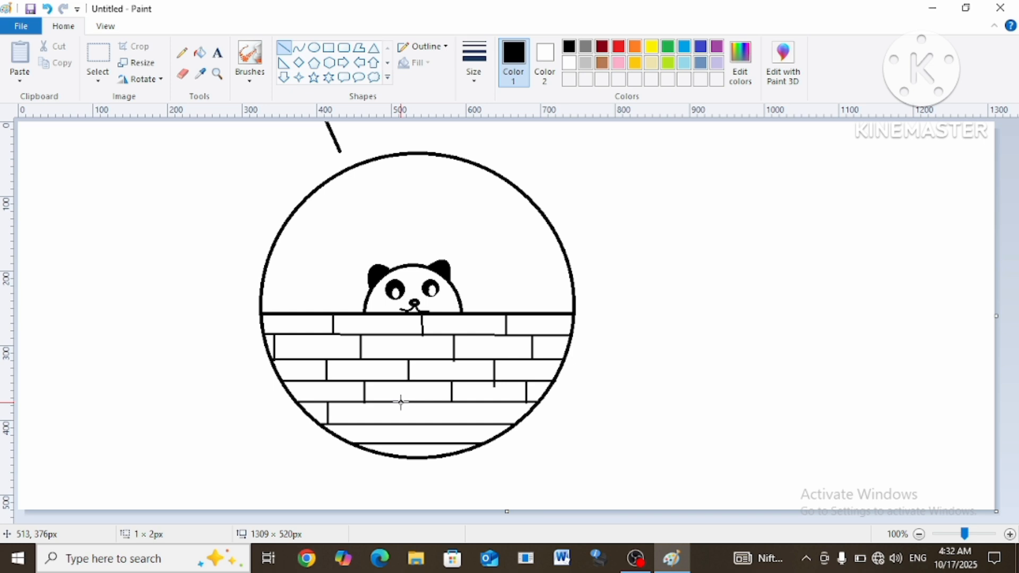
drag(401, 402, 401, 426)
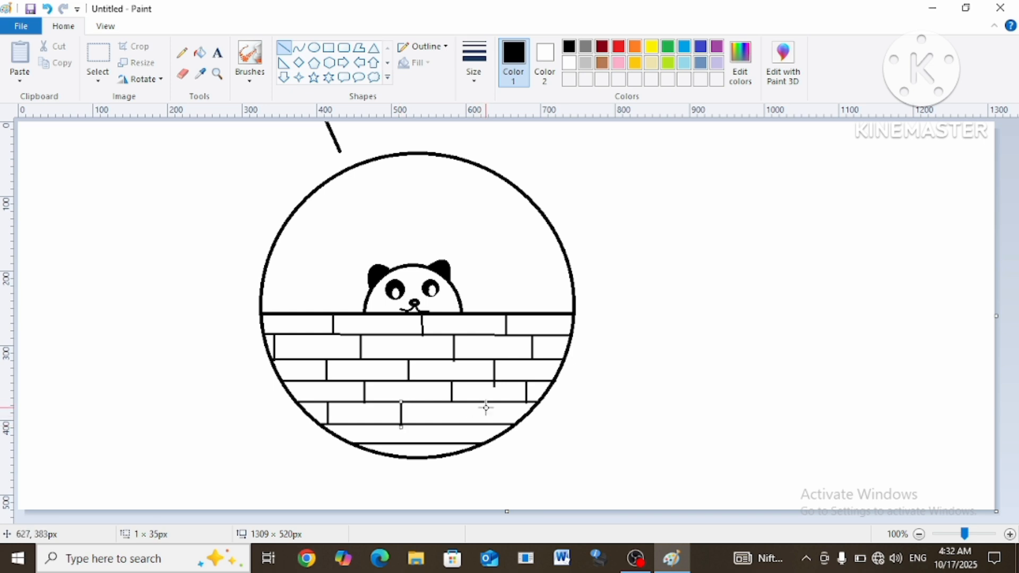
drag(483, 402, 483, 425)
click(609, 416)
drag(482, 423, 483, 403)
key(ctrl+z)
drag(489, 408, 489, 413)
drag(488, 414, 489, 420)
drag(373, 424, 373, 444)
mouse_move(445, 427)
mouse_down()
mouse_move(445, 441)
mouse_move(417, 447)
mouse_move(417, 458)
mouse_up()
- Set the drawing colour to a custom darker shade of the palette red by lowering its luminosity
click(619, 47)
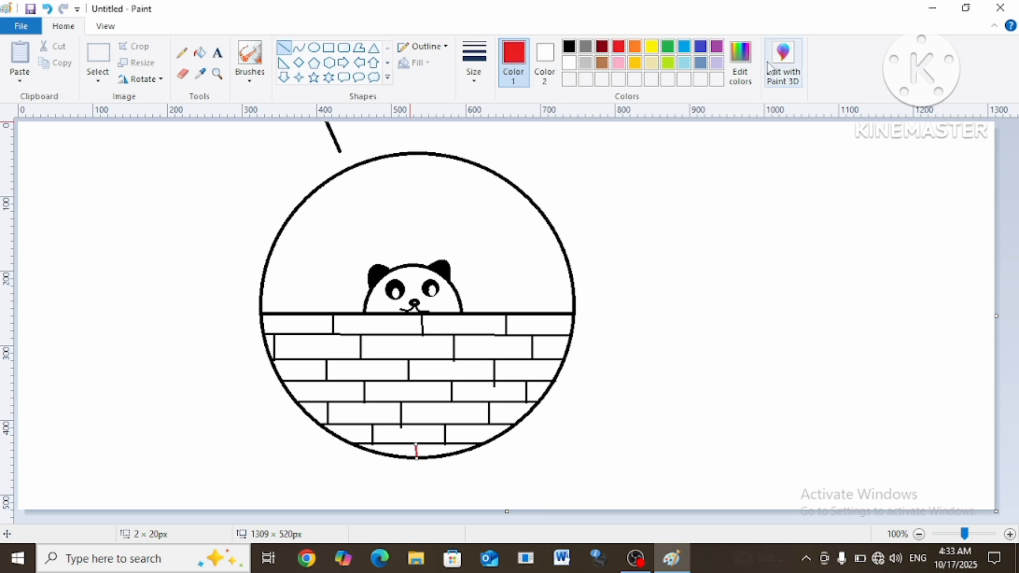
click(741, 64)
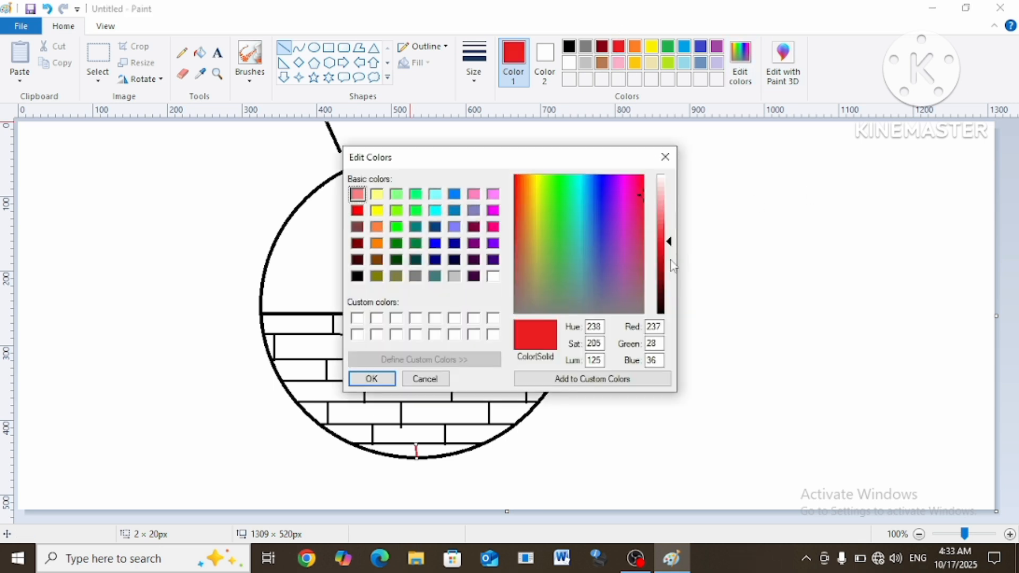
click(670, 260)
click(372, 378)
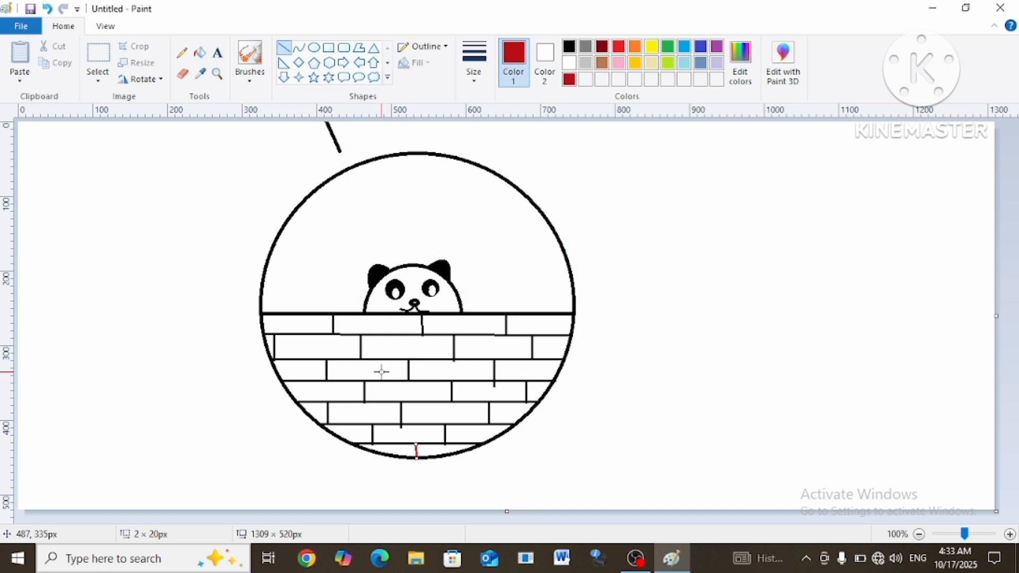
- Fill alternate bricks in the first two rows with the dark red, starting each row at the circle's left edge
click(200, 53)
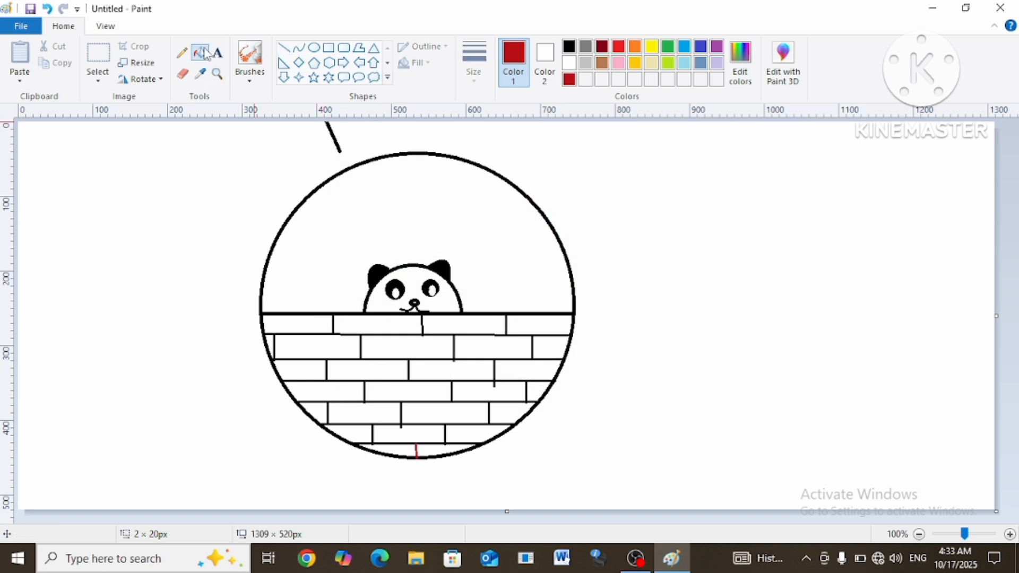
click(293, 321)
click(467, 321)
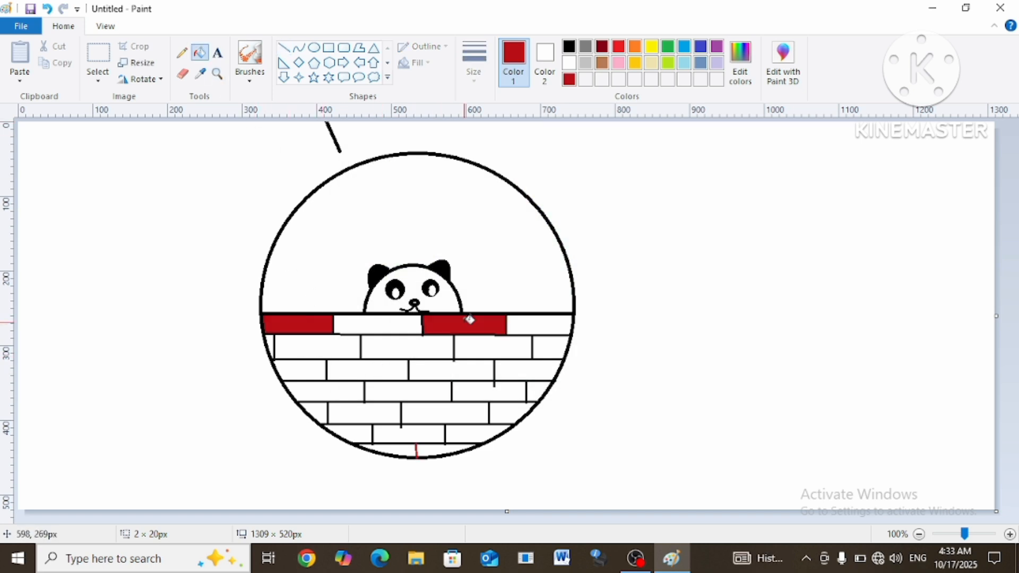
click(324, 350)
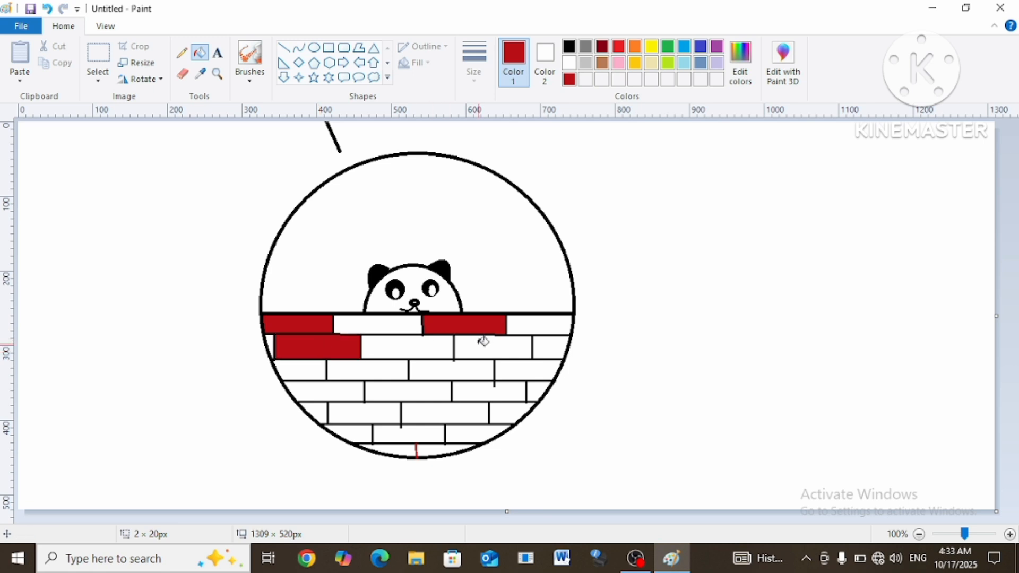
key(ctrl+z)
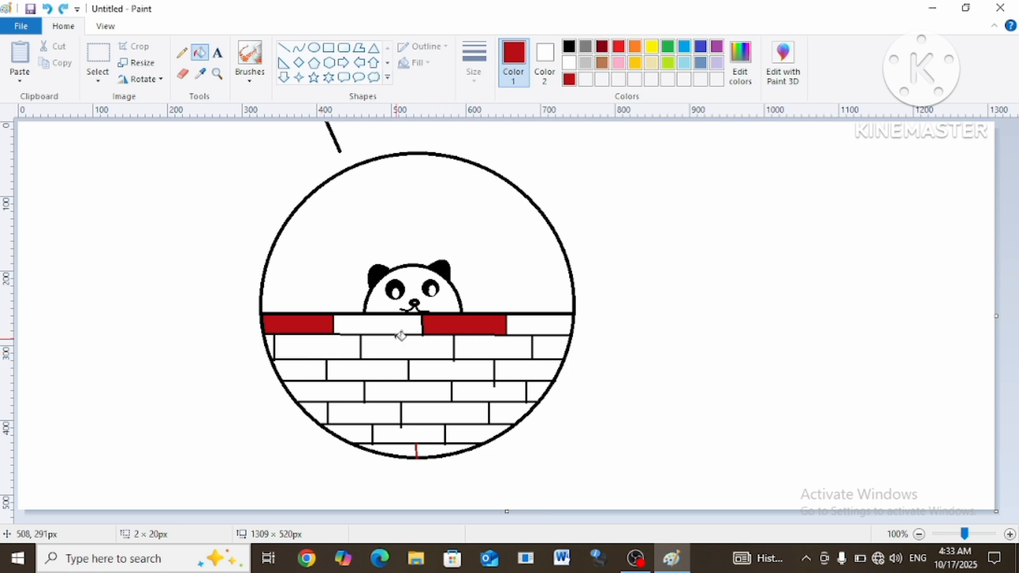
click(269, 344)
click(403, 345)
click(553, 344)
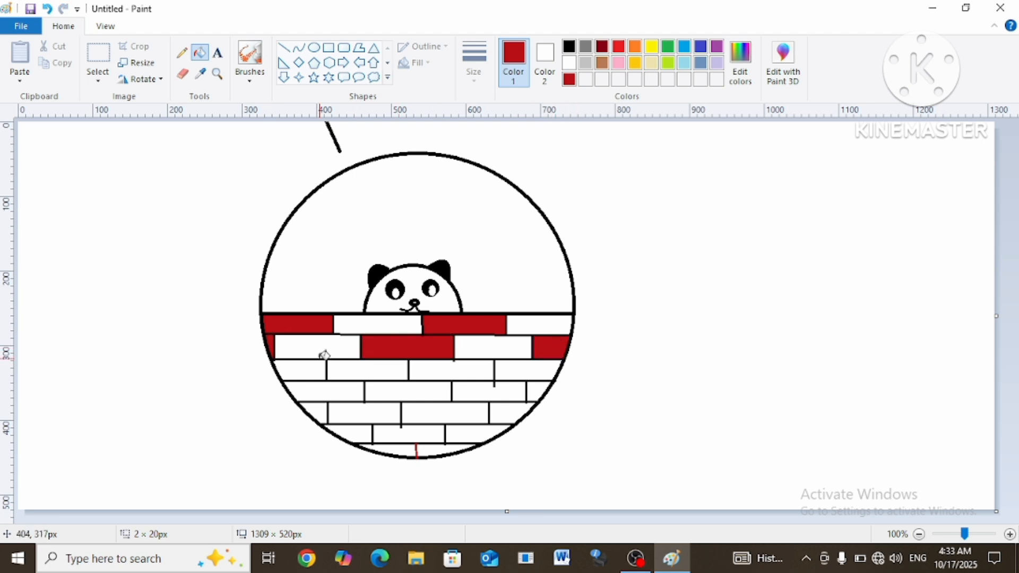
- Fill alternate bricks in the five lower rows with the same dark red
click(304, 368)
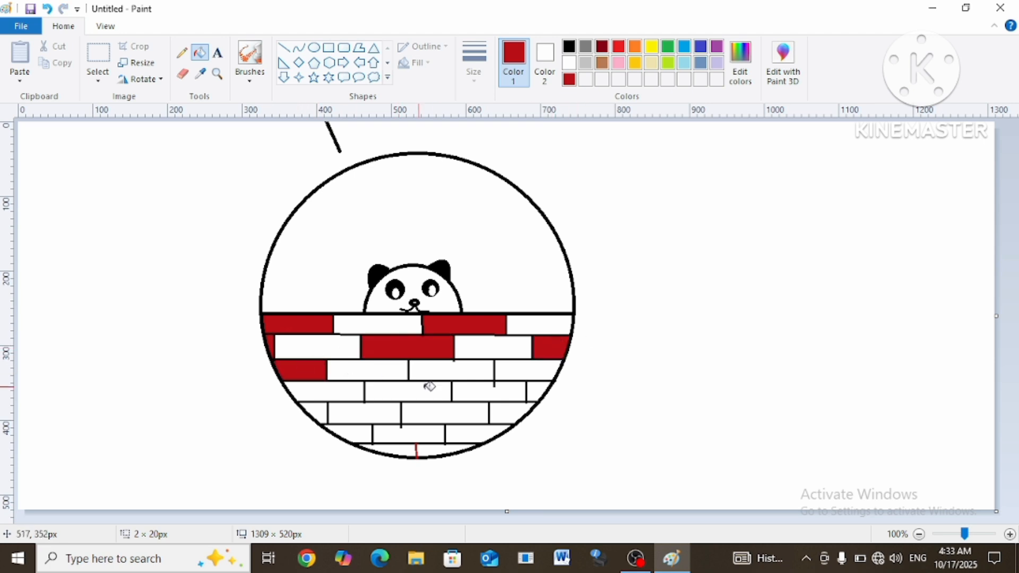
click(454, 366)
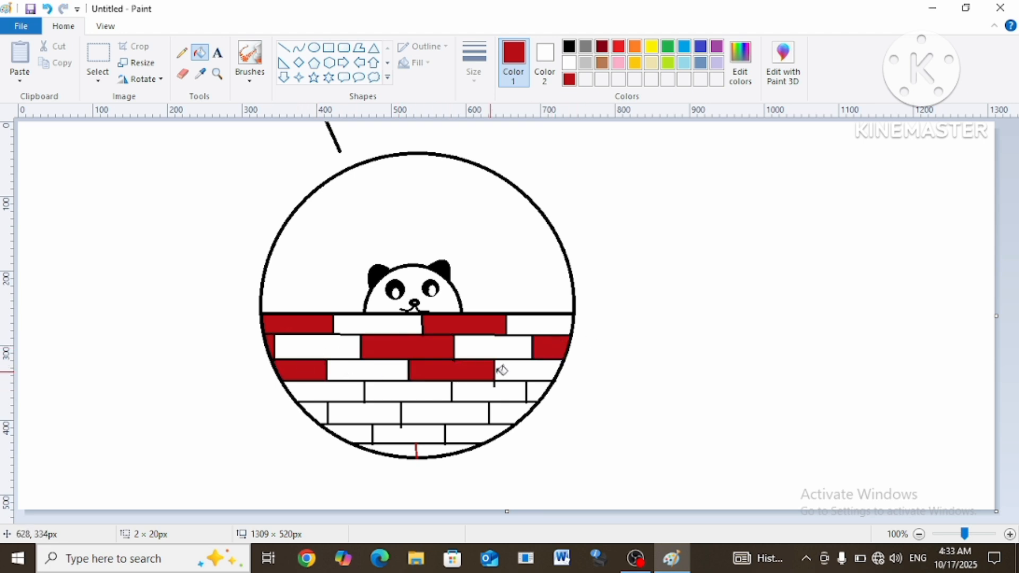
click(390, 393)
click(540, 390)
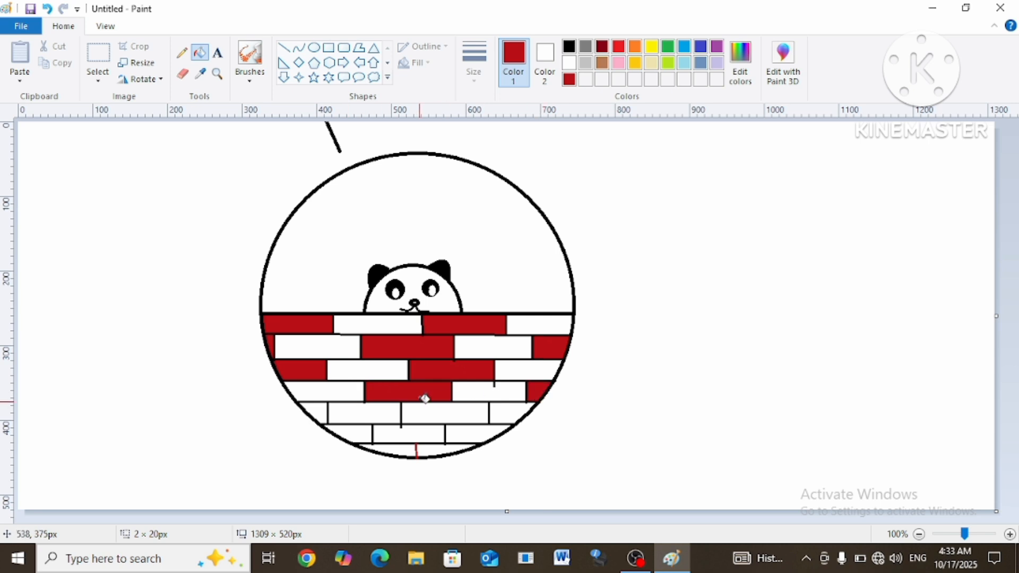
click(321, 413)
click(441, 413)
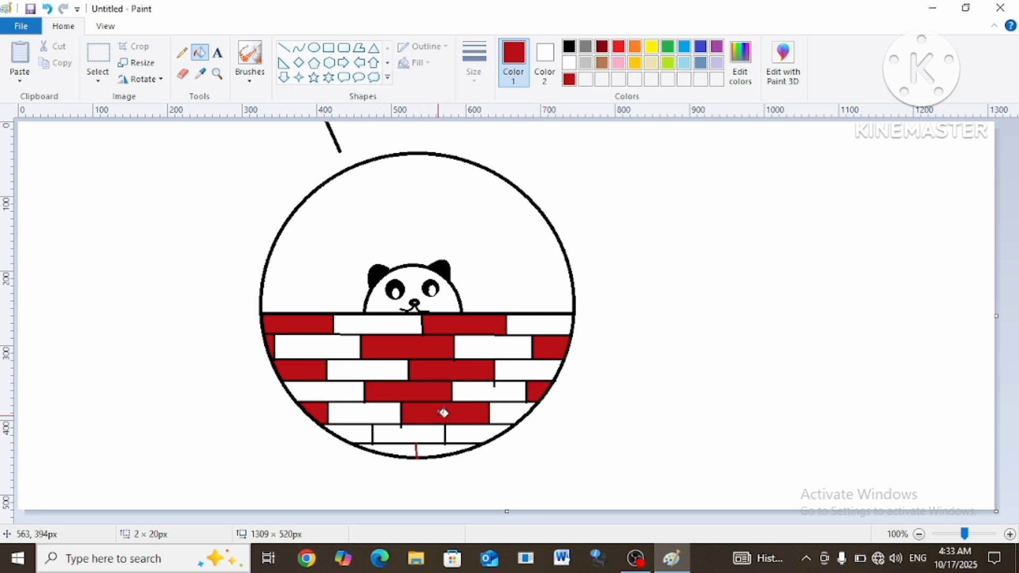
click(403, 433)
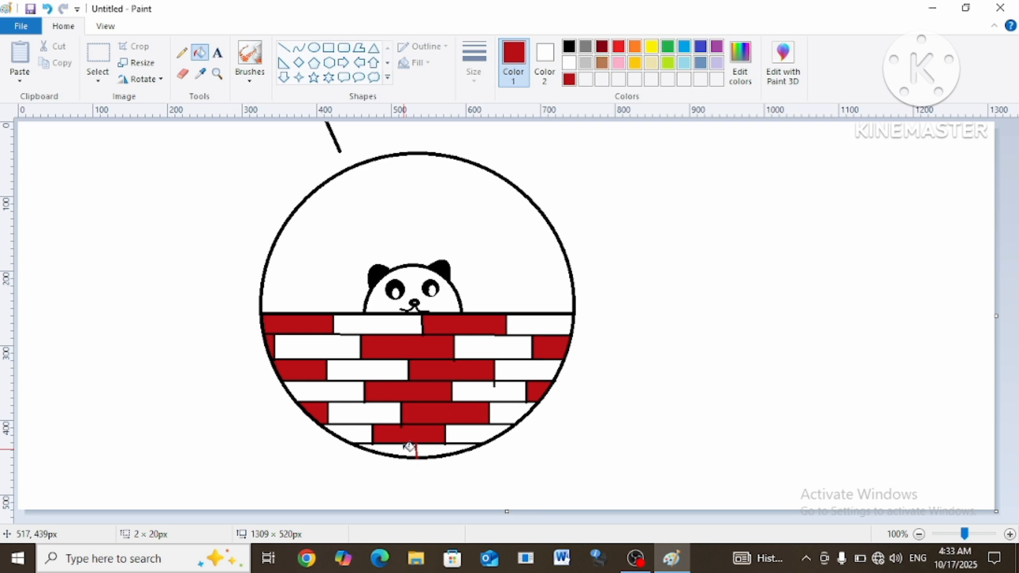
click(409, 447)
- Fill the unfilled bricks in the left half of the wall's first six rows with light grey
click(586, 63)
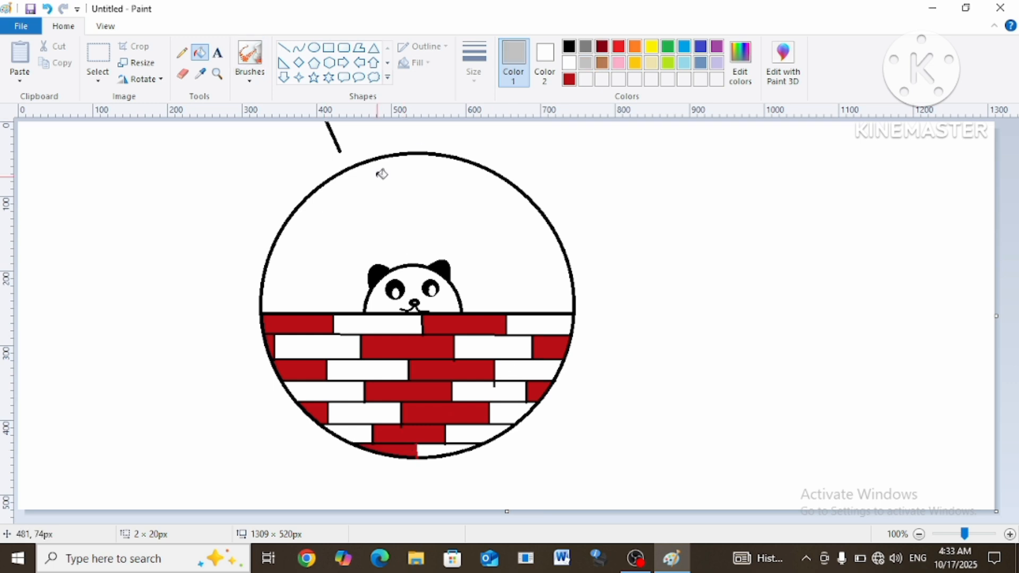
click(374, 322)
click(339, 345)
click(370, 367)
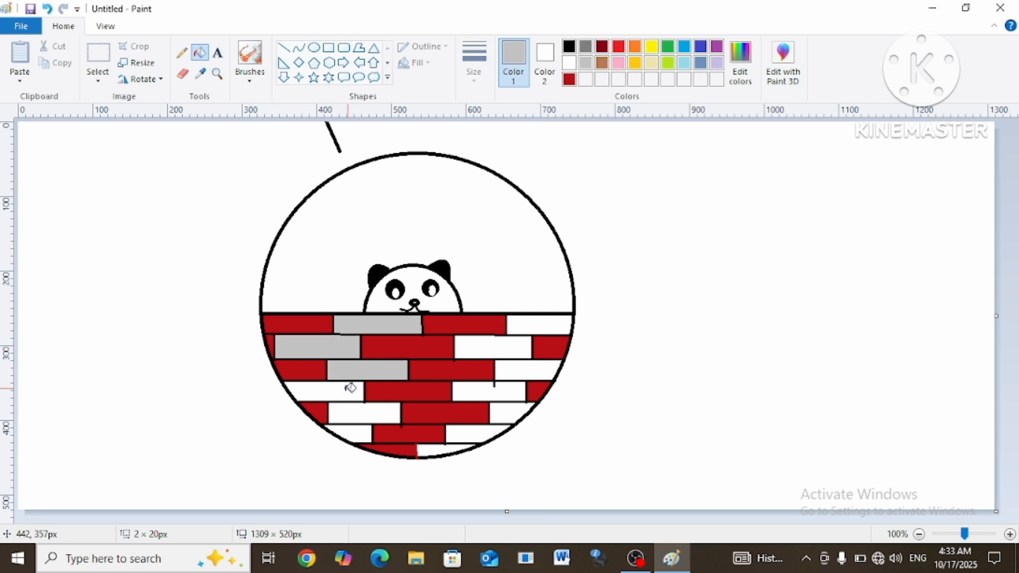
click(345, 390)
click(351, 413)
click(357, 433)
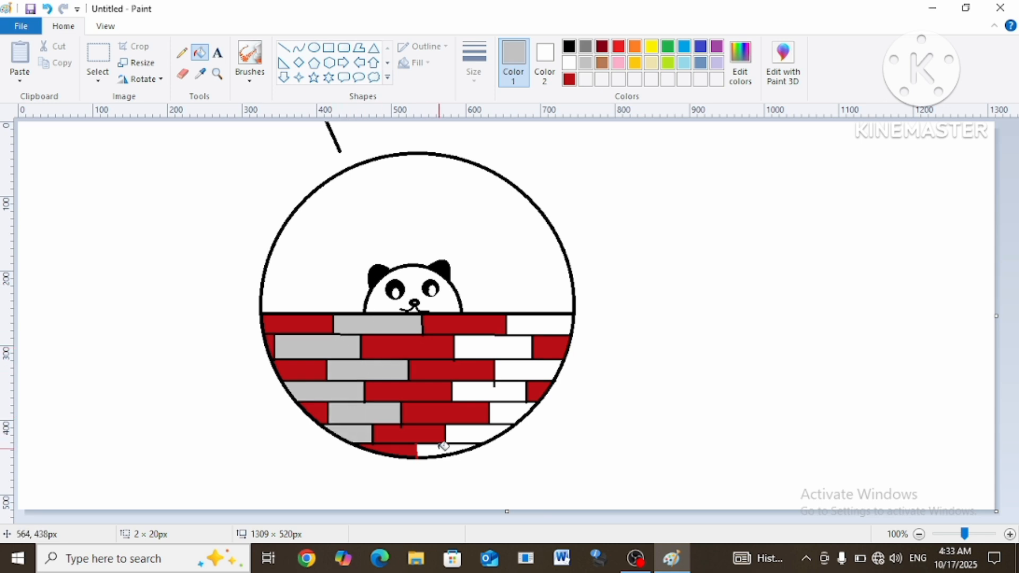
- Fill the remaining white bricks in the right half of the wall with the same light grey, including the lowest row
click(445, 449)
click(467, 432)
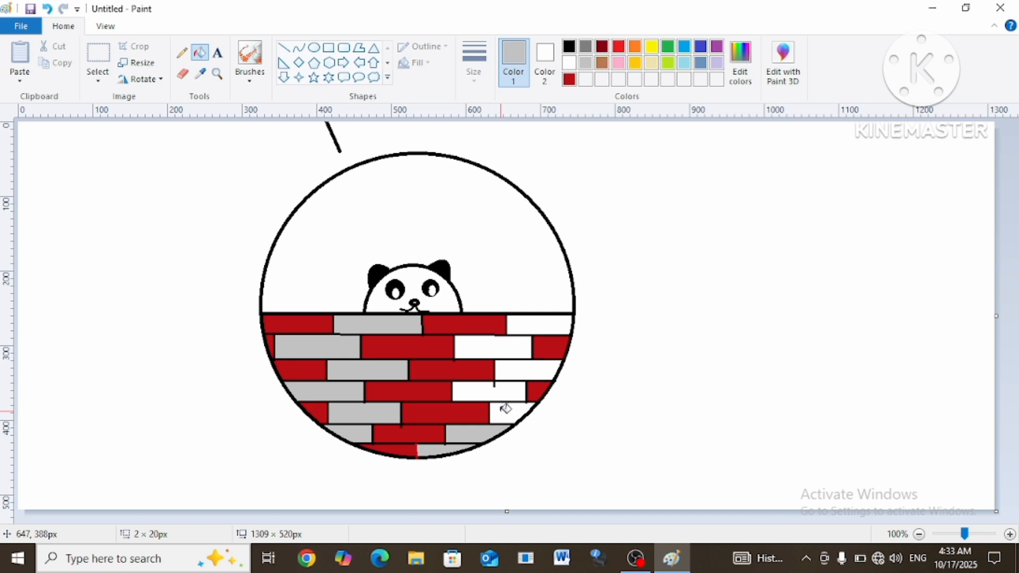
click(500, 411)
click(496, 390)
click(513, 365)
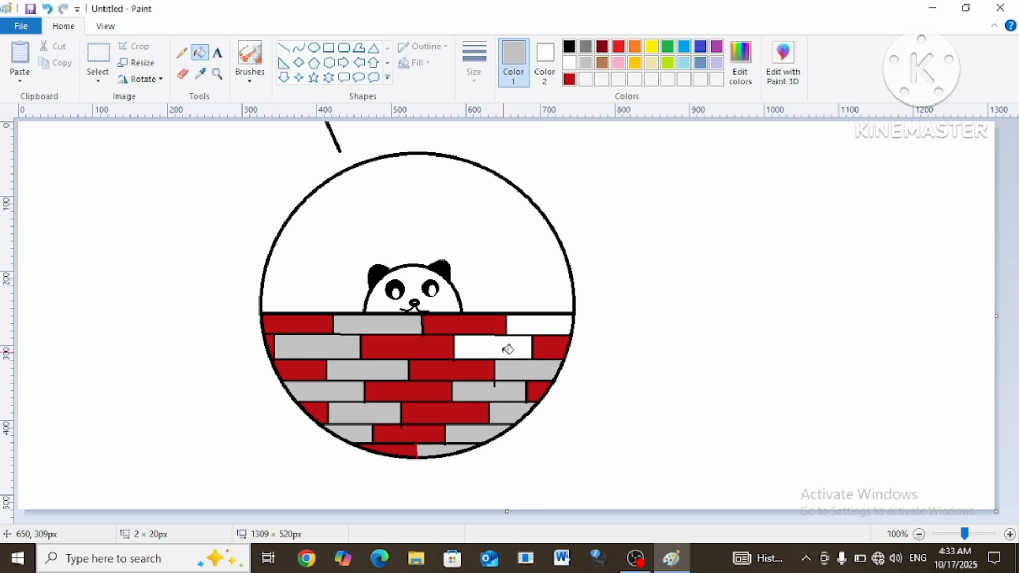
click(533, 325)
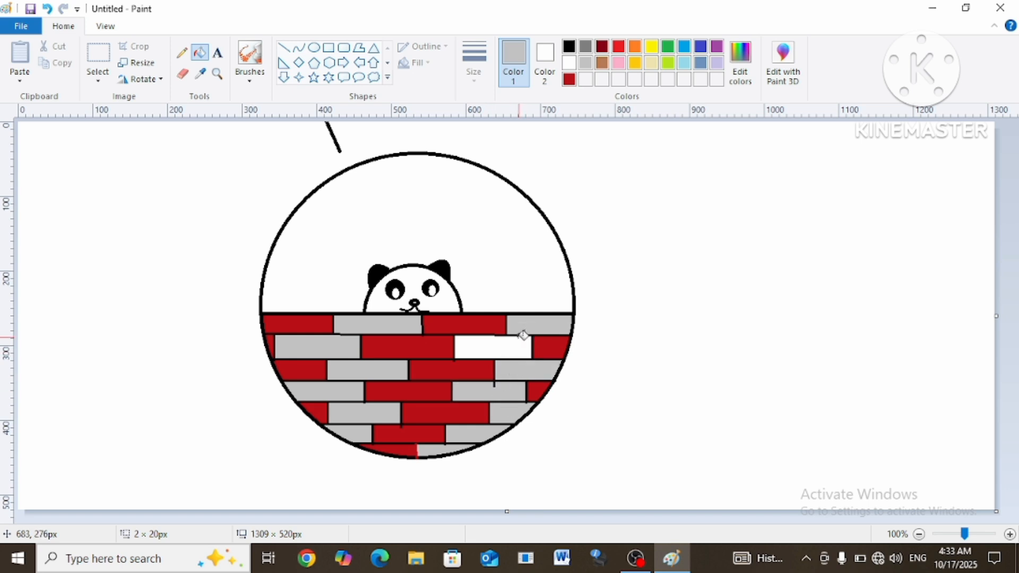
click(520, 342)
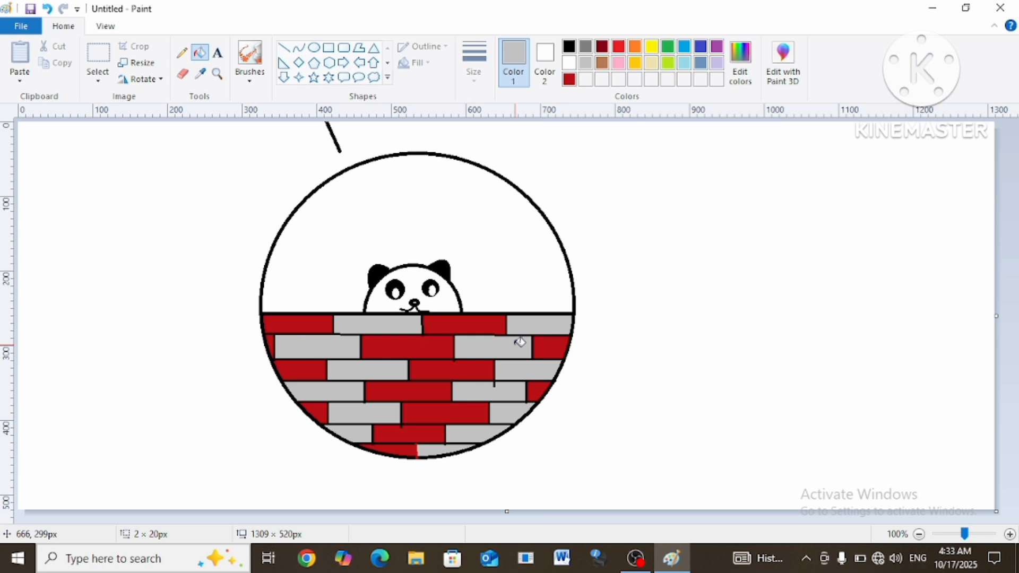
- Draw four vertical dark red lines hanging from the circle's upper edge, ranging from about 71 to 93 px long
click(284, 48)
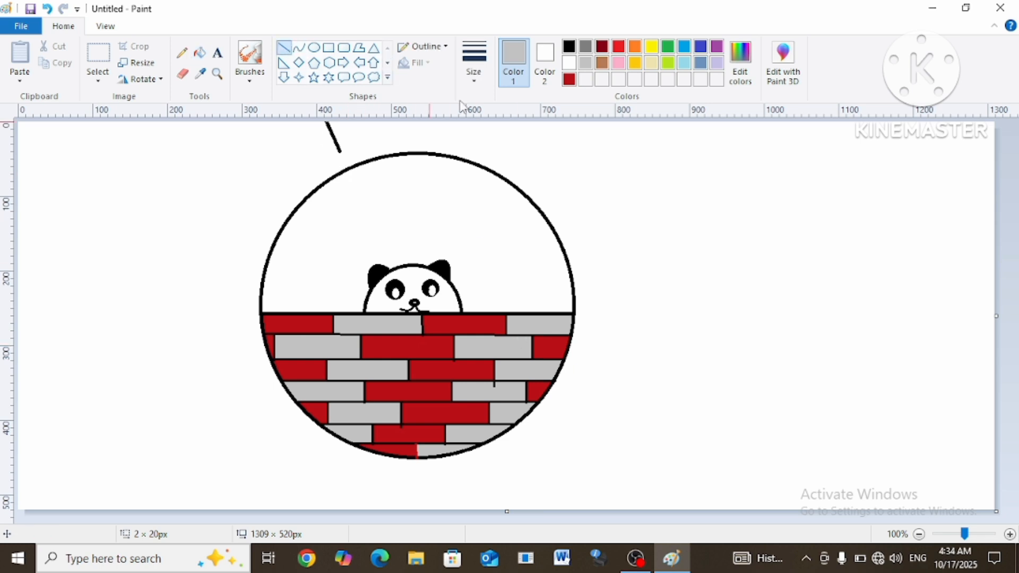
click(569, 79)
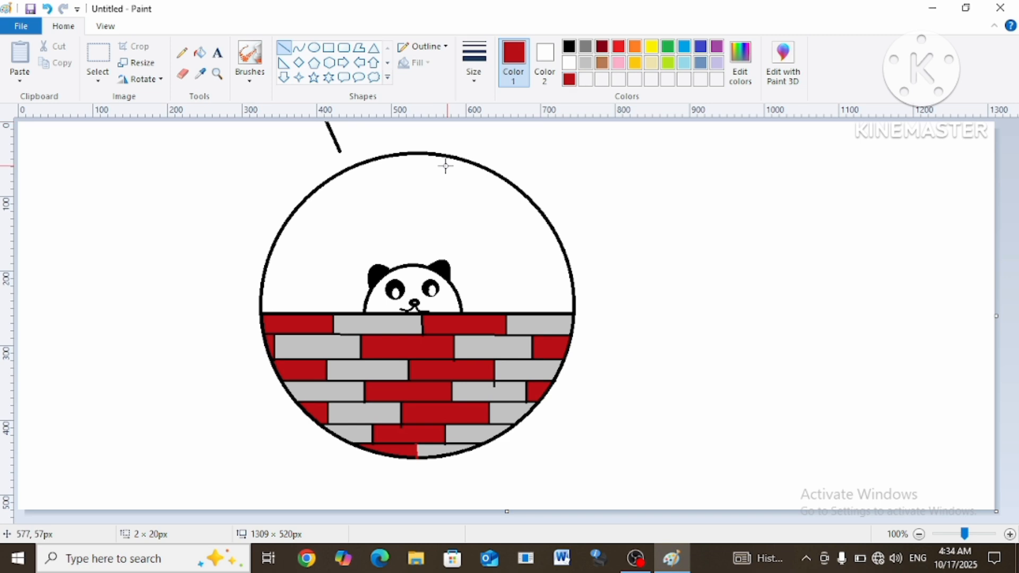
drag(344, 170, 343, 238)
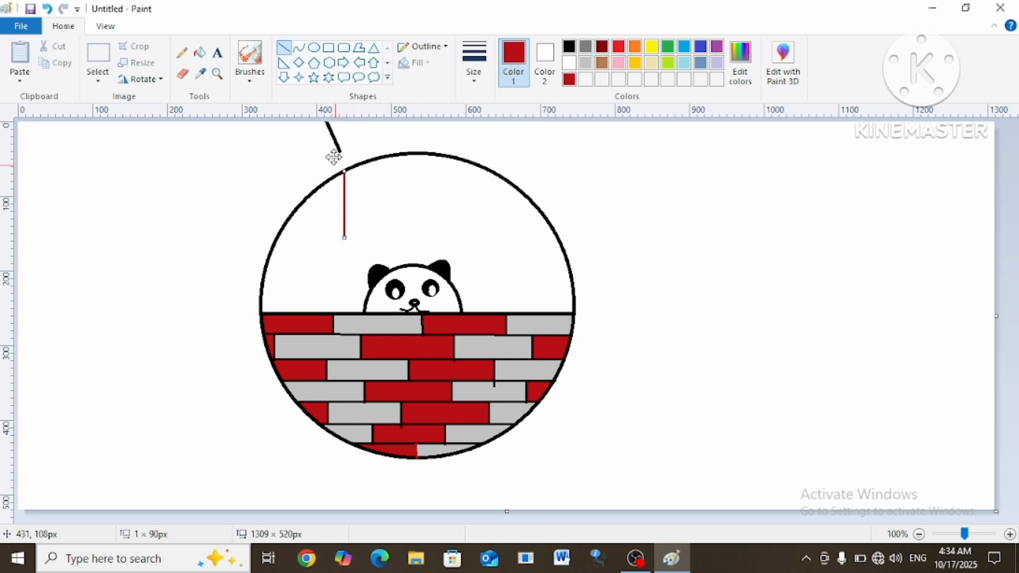
click(389, 78)
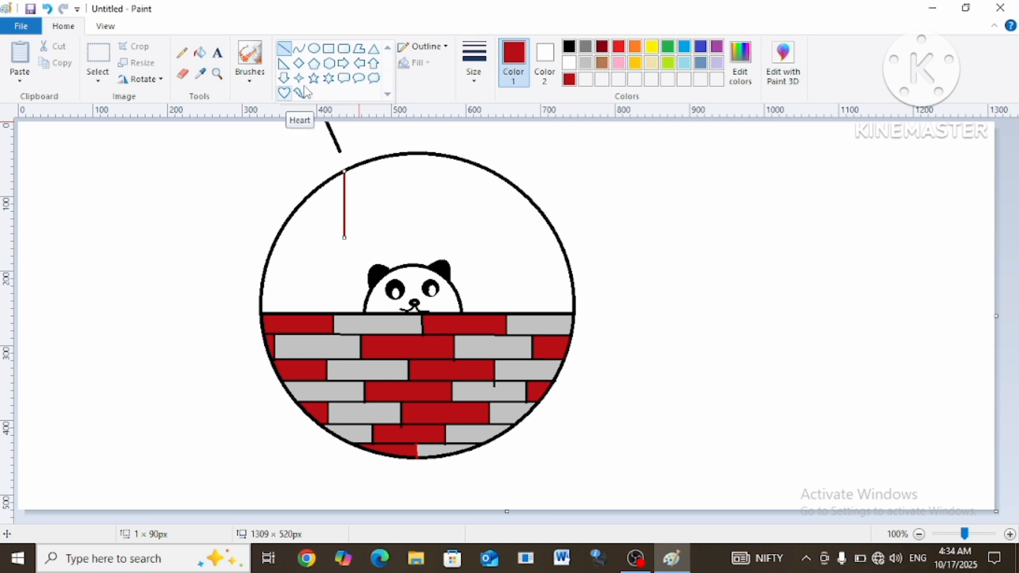
click(393, 154)
drag(394, 155, 395, 225)
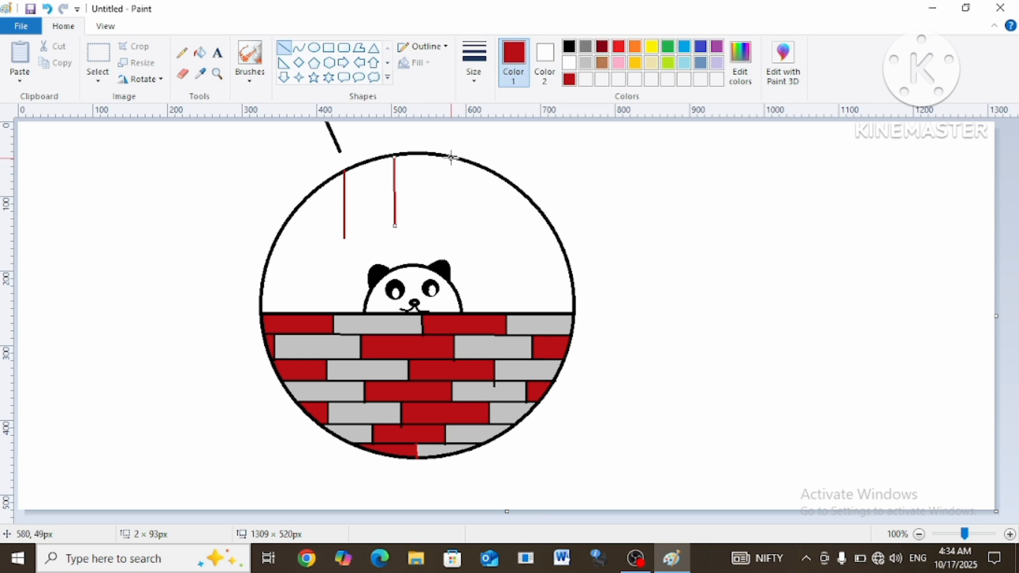
drag(451, 157, 450, 223)
drag(517, 187, 516, 240)
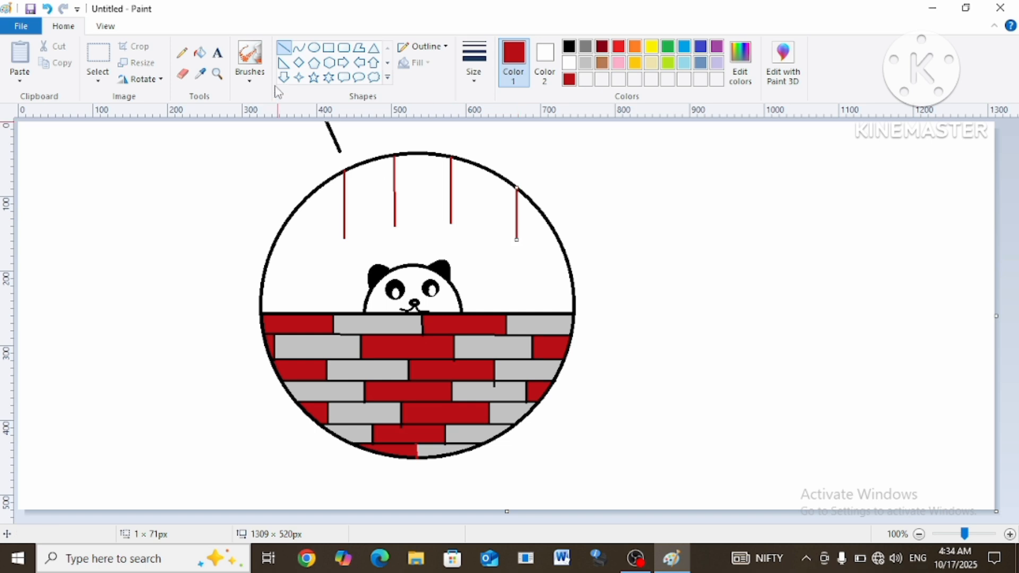
- Set both colours to bright red and draw a heart about 42 × 38 px at the lower end of the leftmost hanging line
click(388, 80)
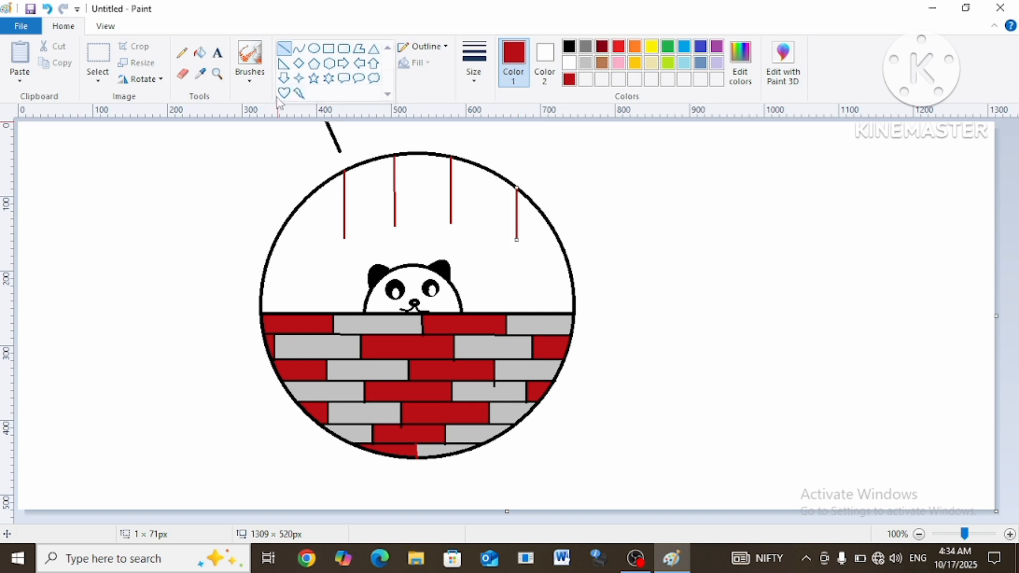
click(619, 48)
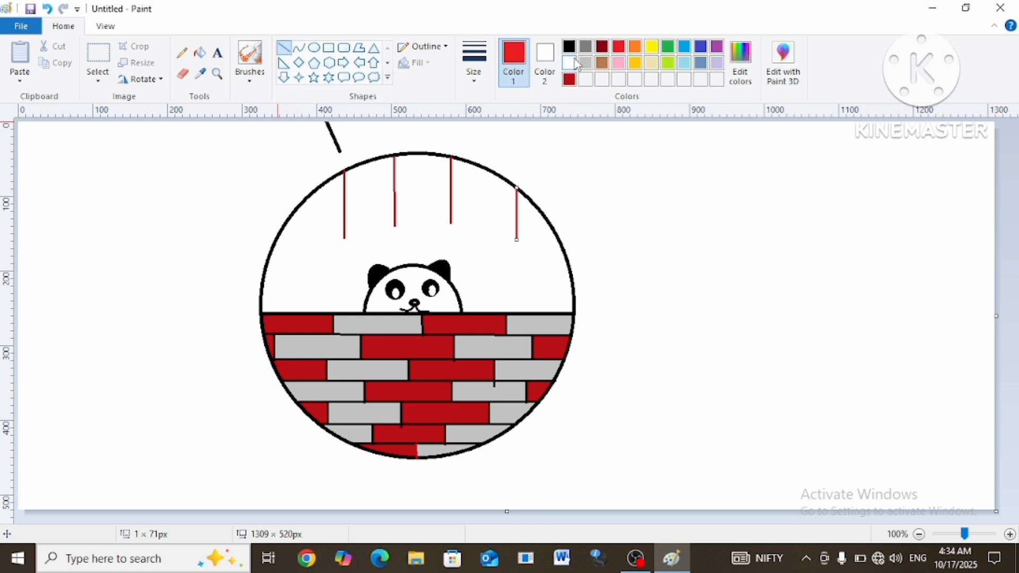
click(544, 56)
click(619, 47)
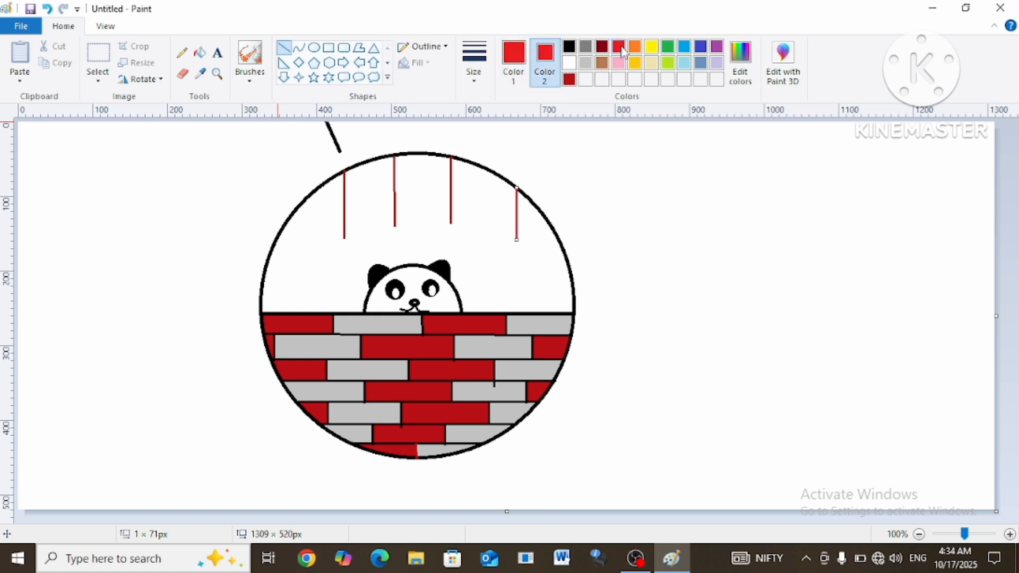
mouse_move(329, 242)
mouse_down()
mouse_move(375, 266)
mouse_move(365, 261)
mouse_up()
key(ctrl+z)
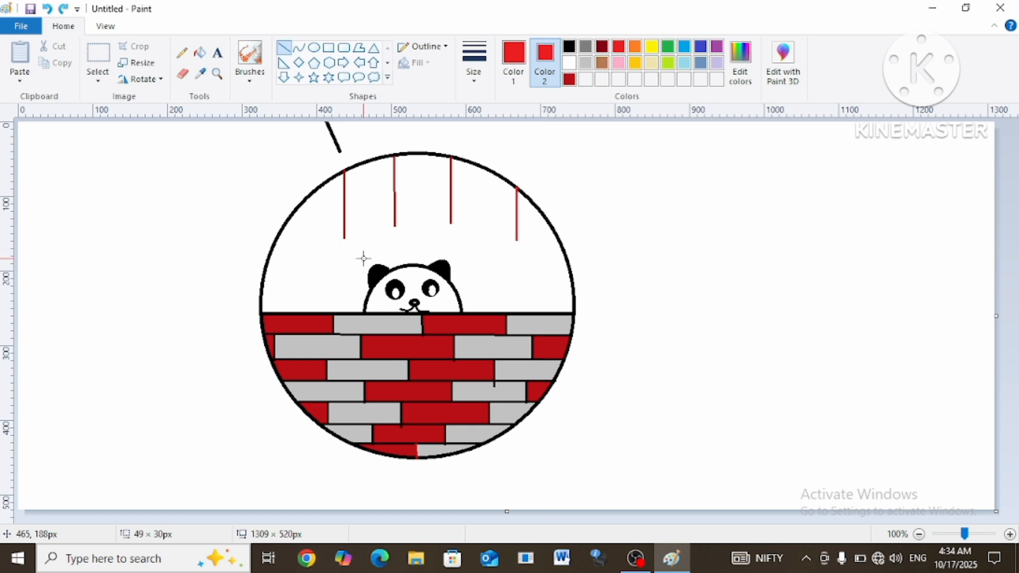
click(388, 77)
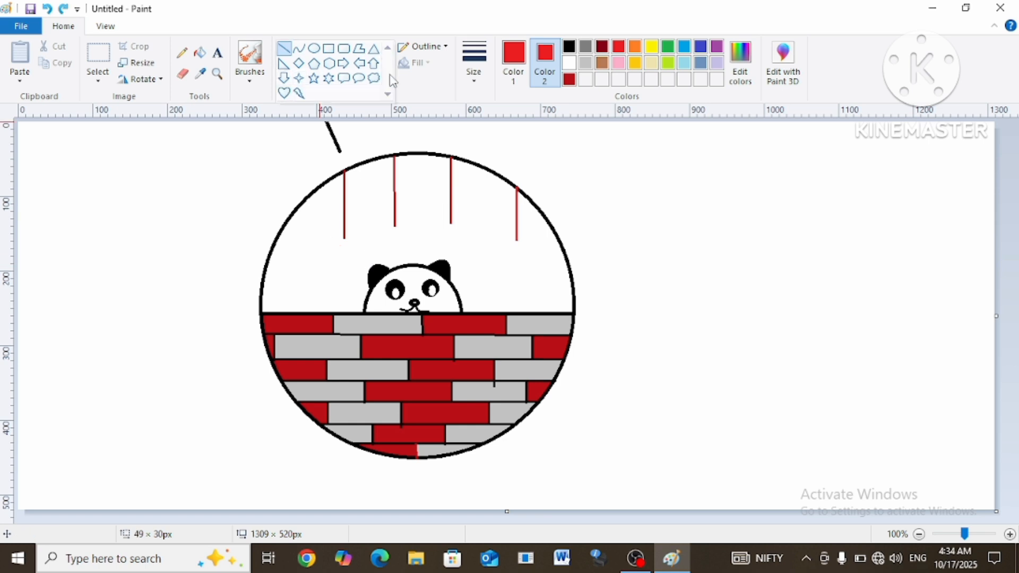
click(282, 94)
drag(322, 237, 354, 254)
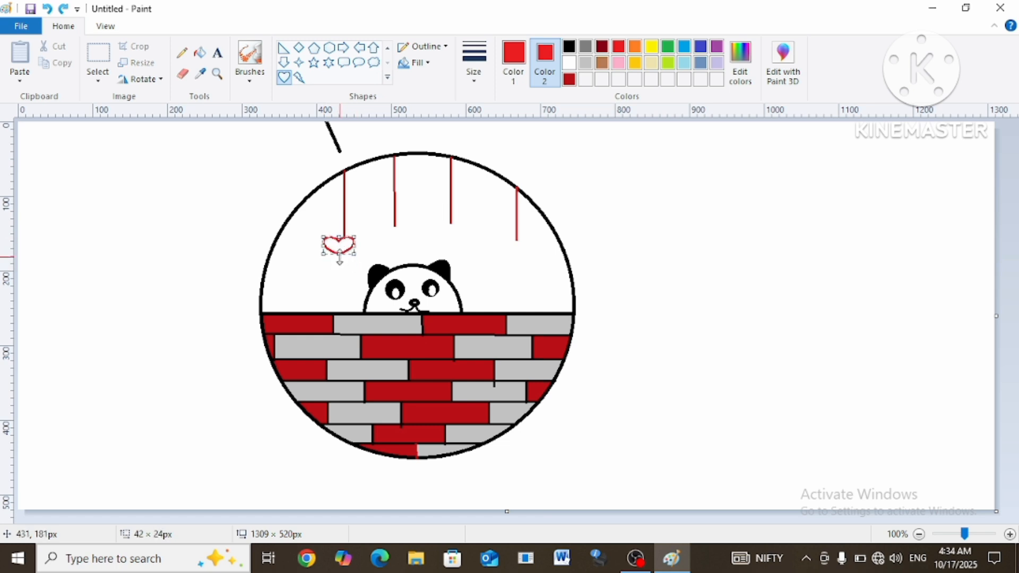
drag(339, 258, 347, 264)
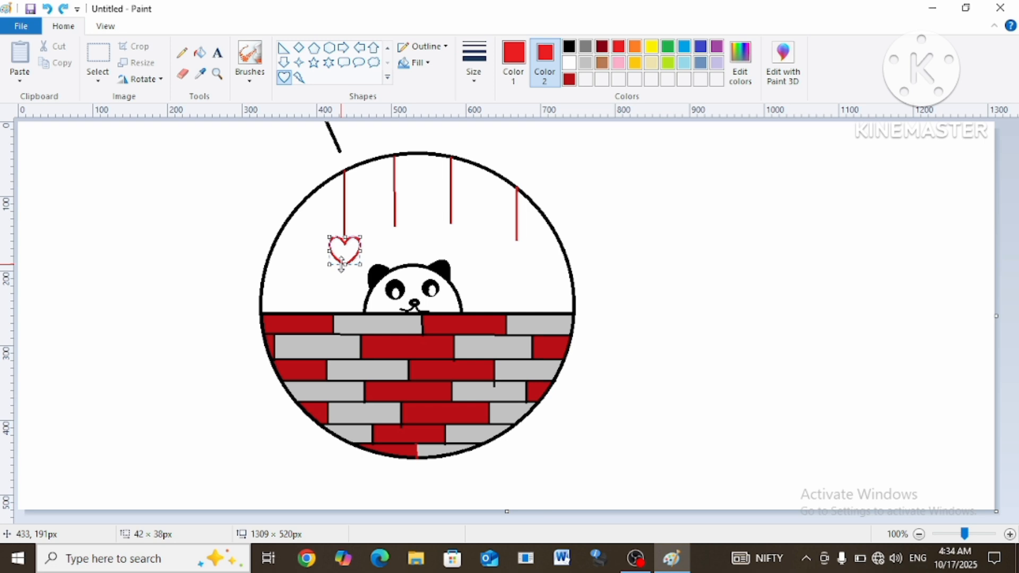
- Give the heart a solid fill and add matching hearts under the other three lines, the last about 39 × 34 px
click(416, 63)
click(425, 97)
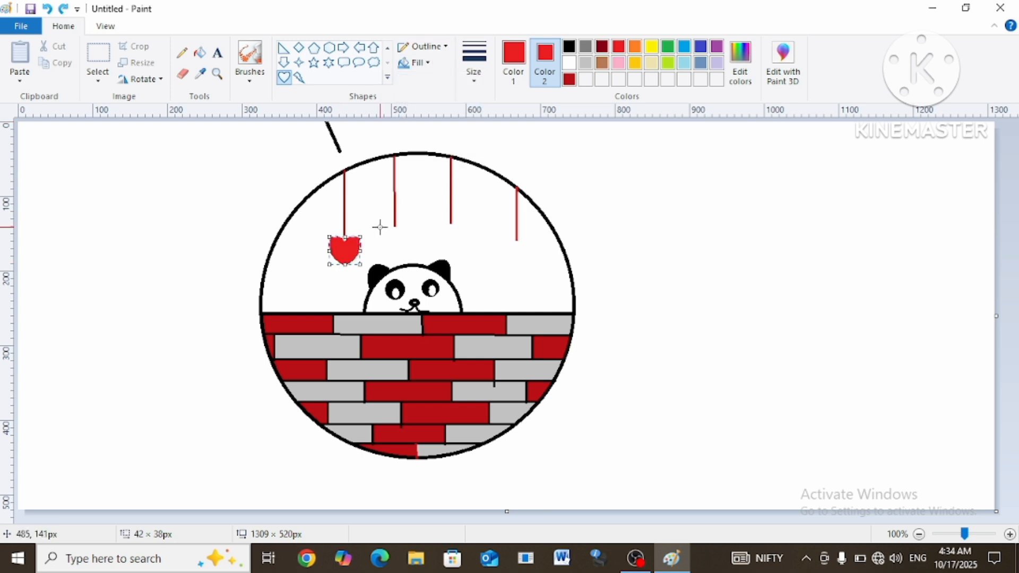
drag(380, 228, 527, 259)
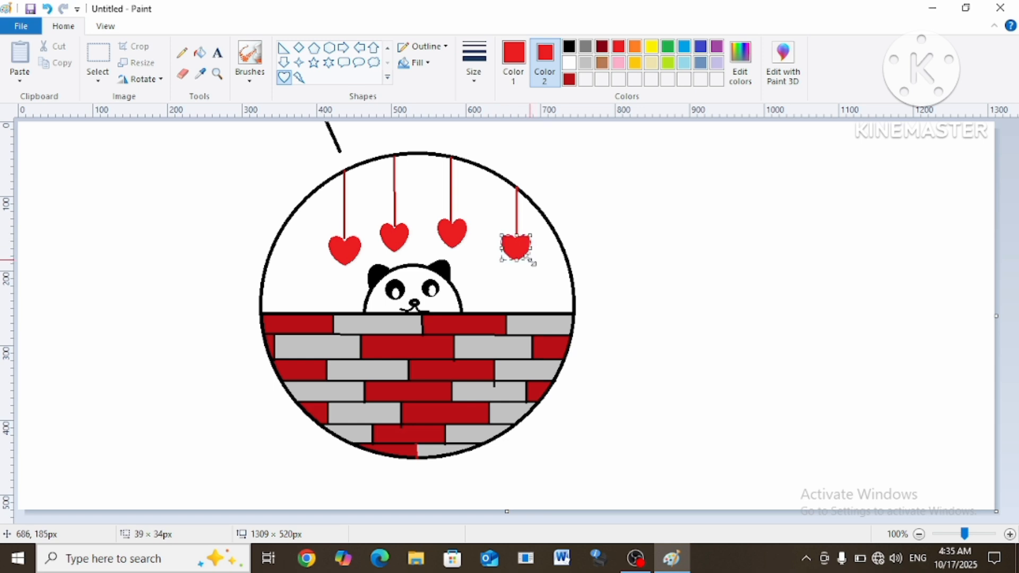
click(590, 218)
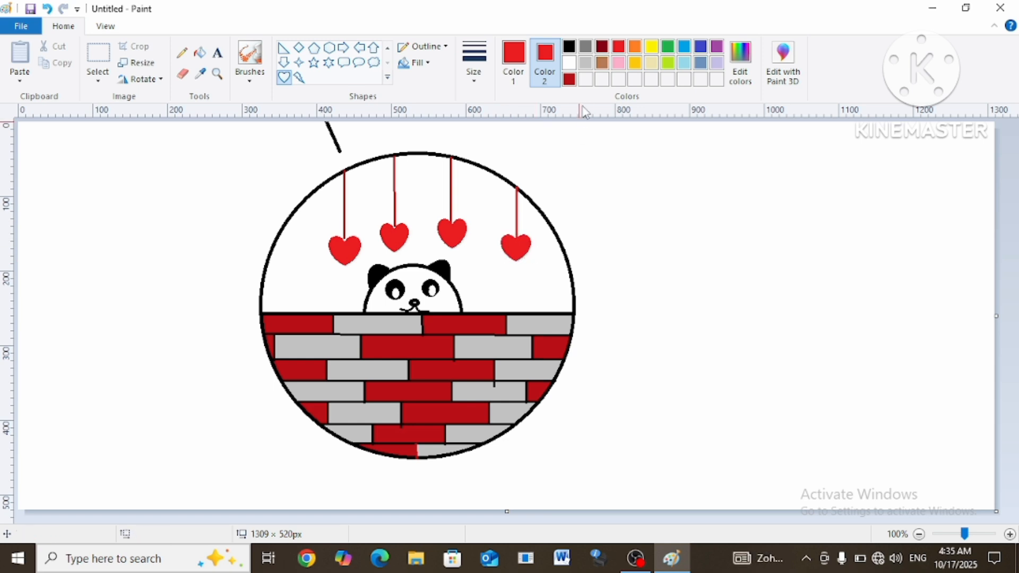
click(200, 52)
click(686, 50)
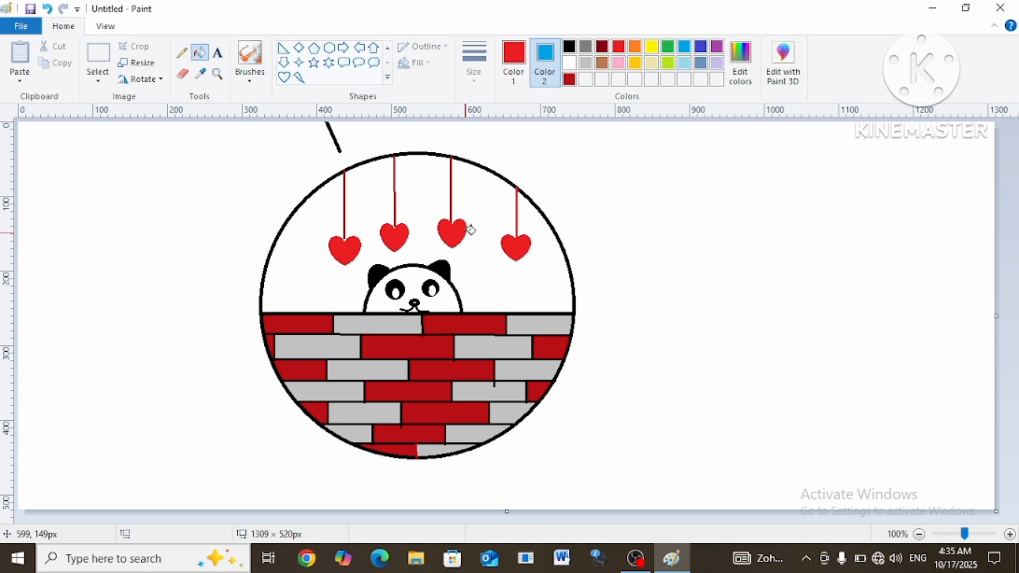
click(487, 238)
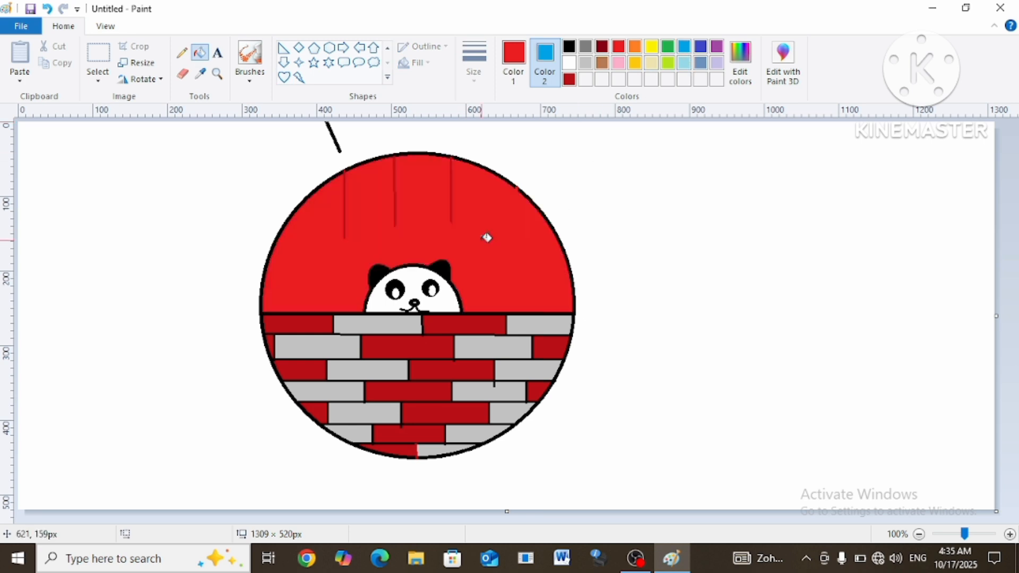
click(511, 63)
key(ctrl+z)
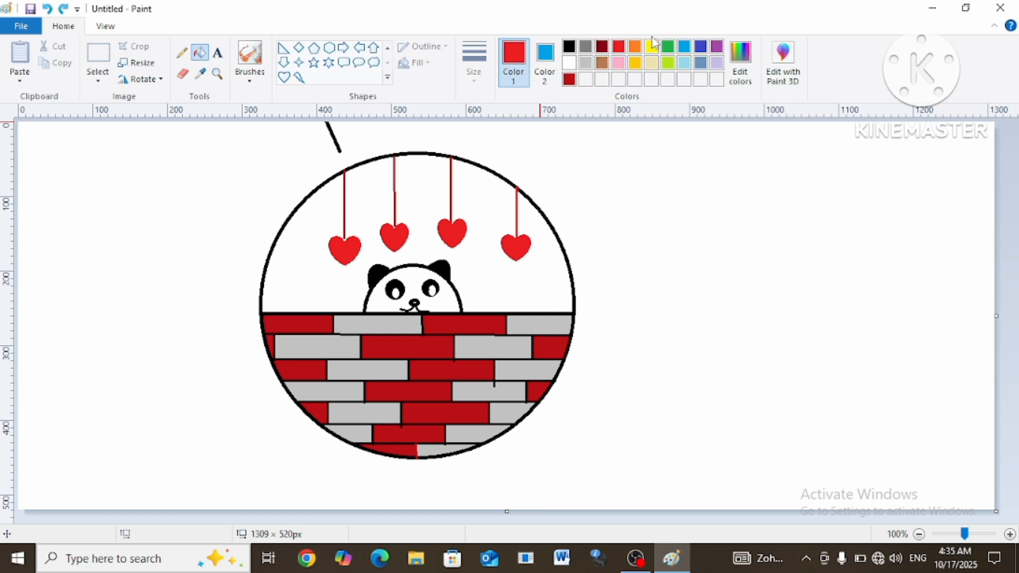
click(491, 194)
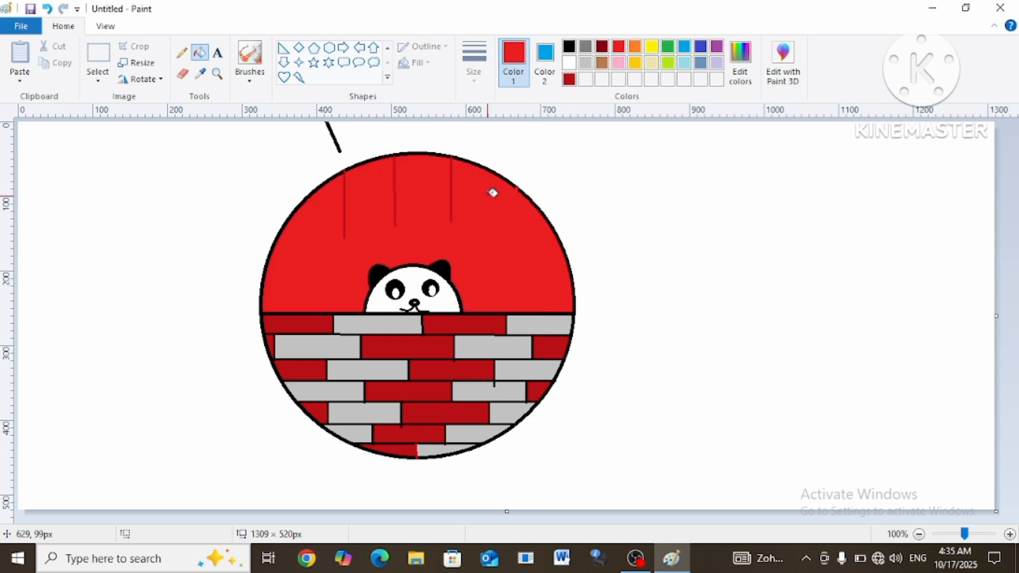
key(ctrl+z)
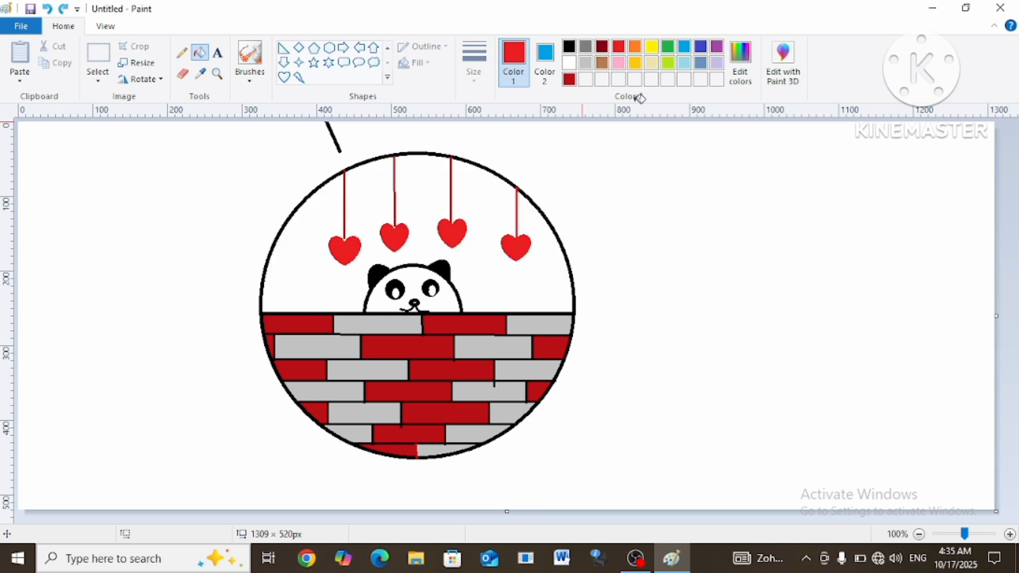
- Fill the sky area around the hearts above the wall with turquoise blue
click(684, 47)
click(488, 215)
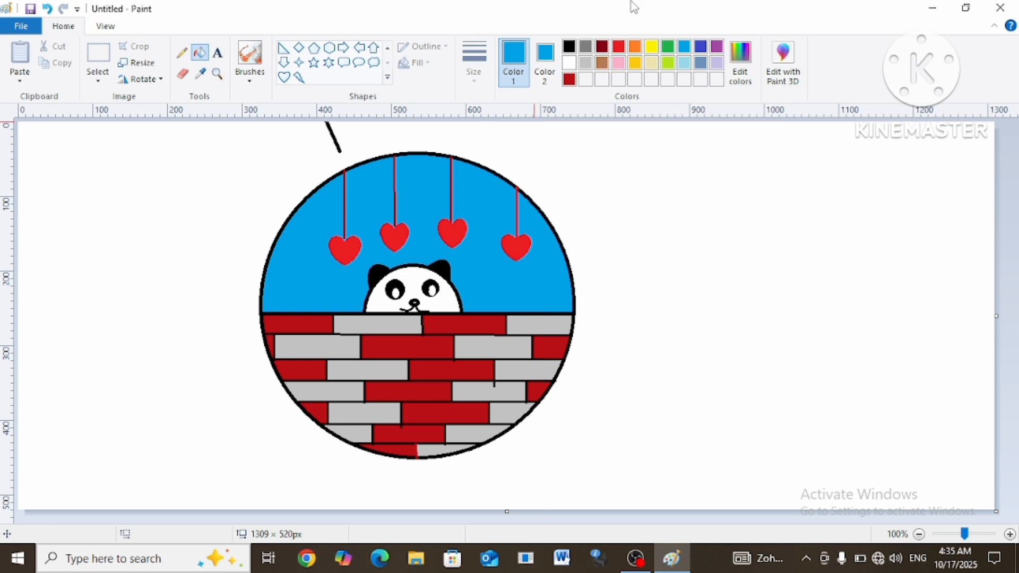
- Set both colours to yellow and draw a solid round sun in the sky between the third and fourth hanging lines
click(545, 62)
click(657, 52)
click(513, 60)
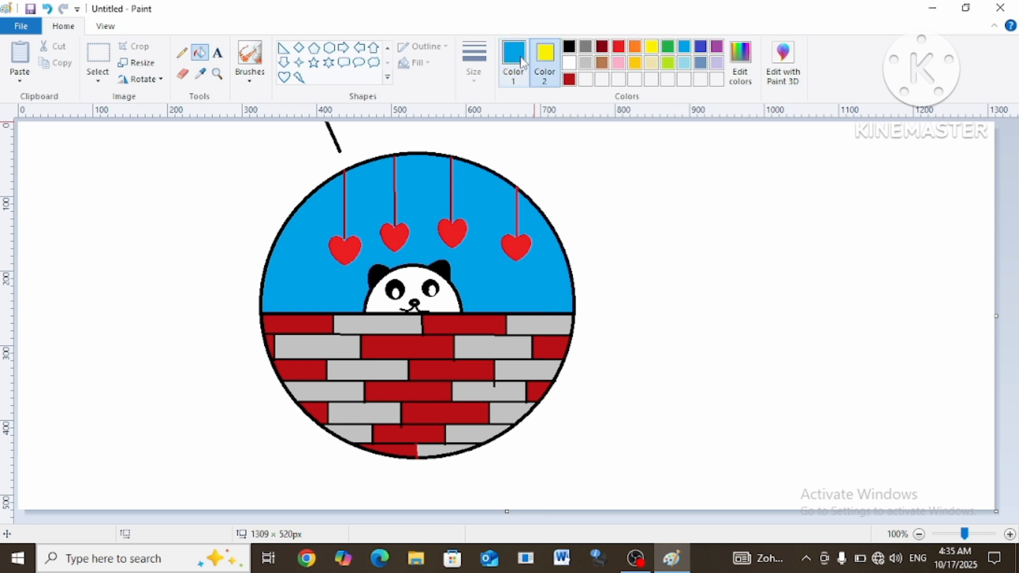
click(659, 52)
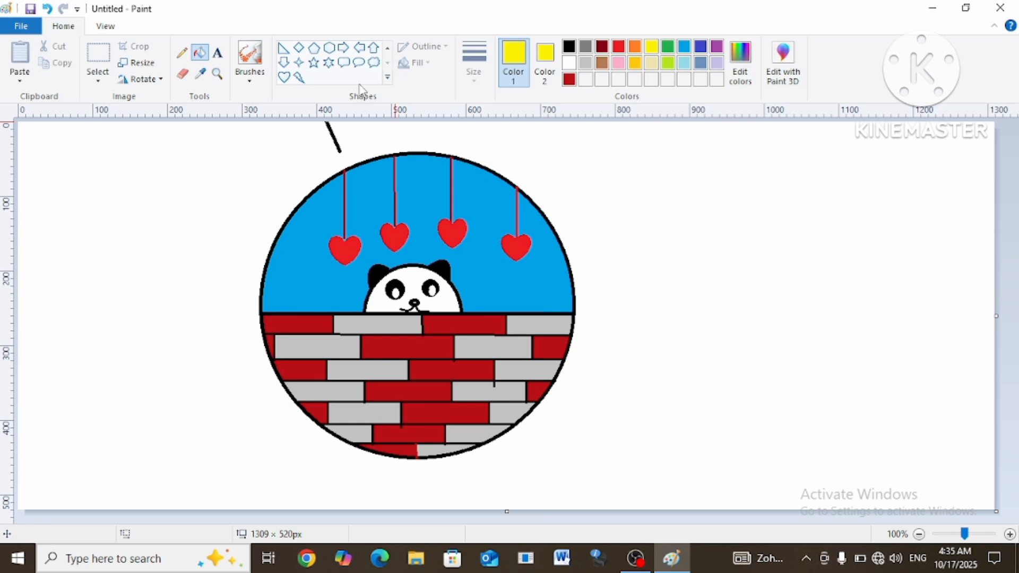
click(388, 48)
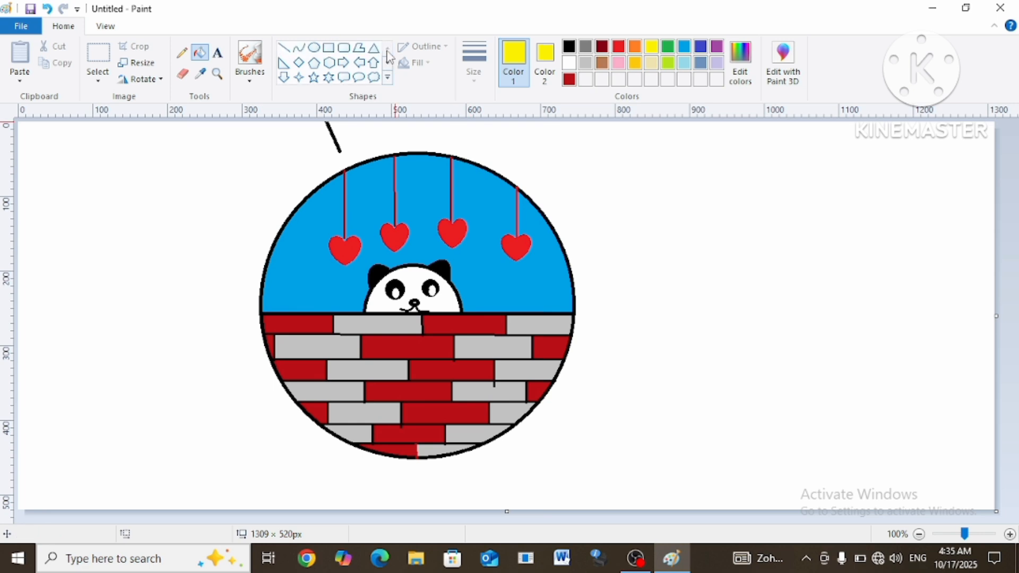
click(313, 48)
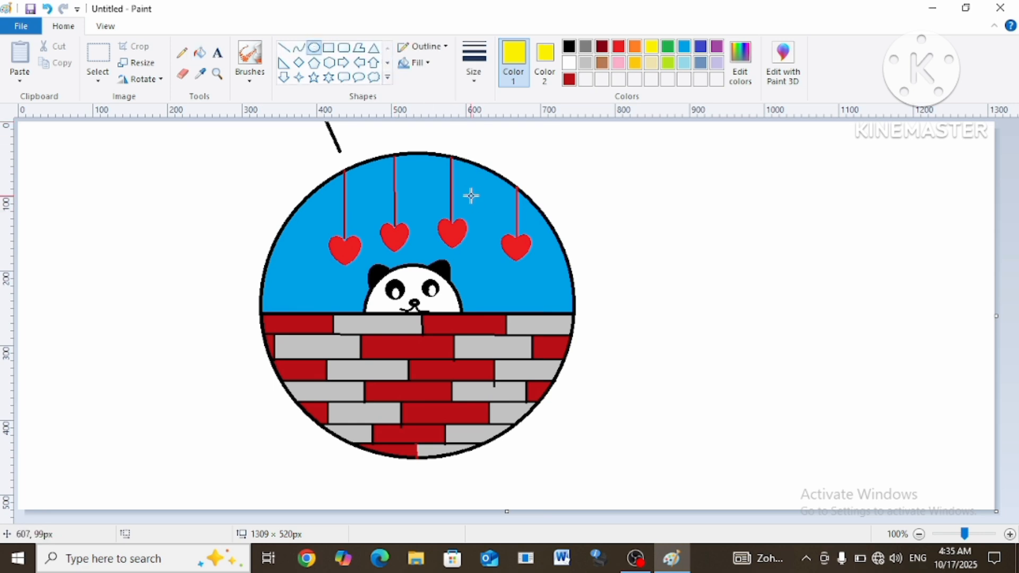
drag(471, 196, 495, 210)
click(568, 201)
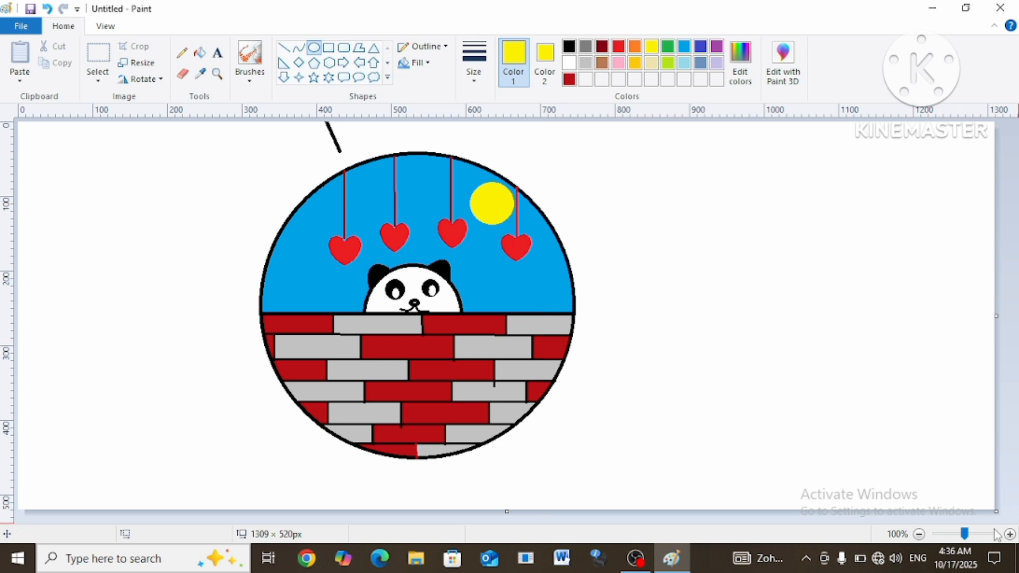
click(1010, 534)
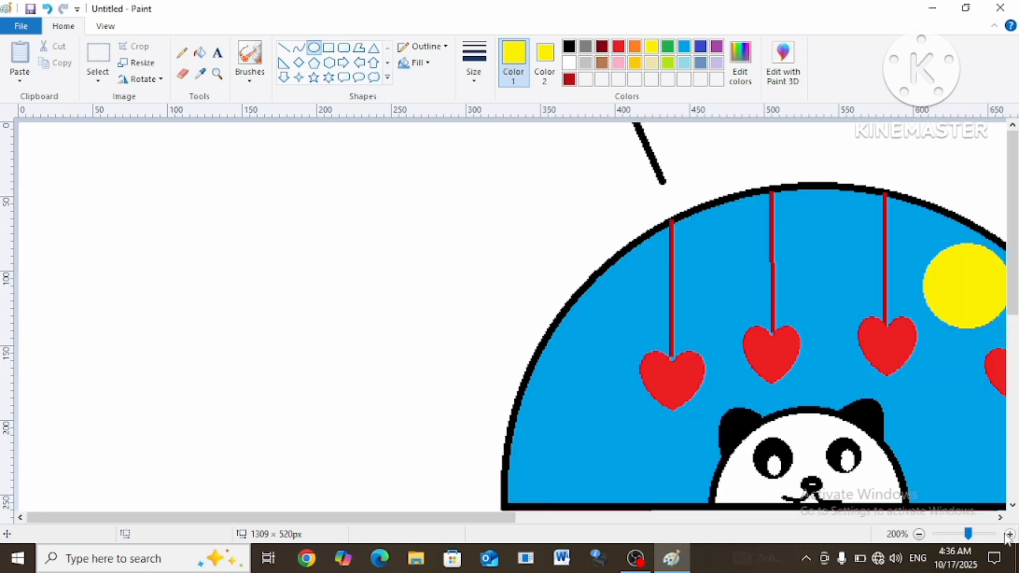
click(920, 535)
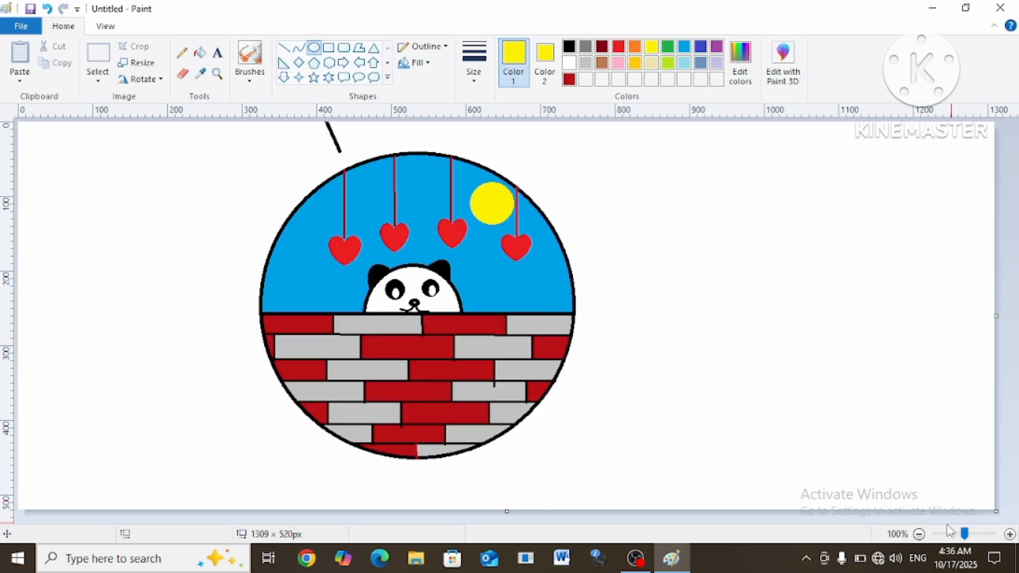